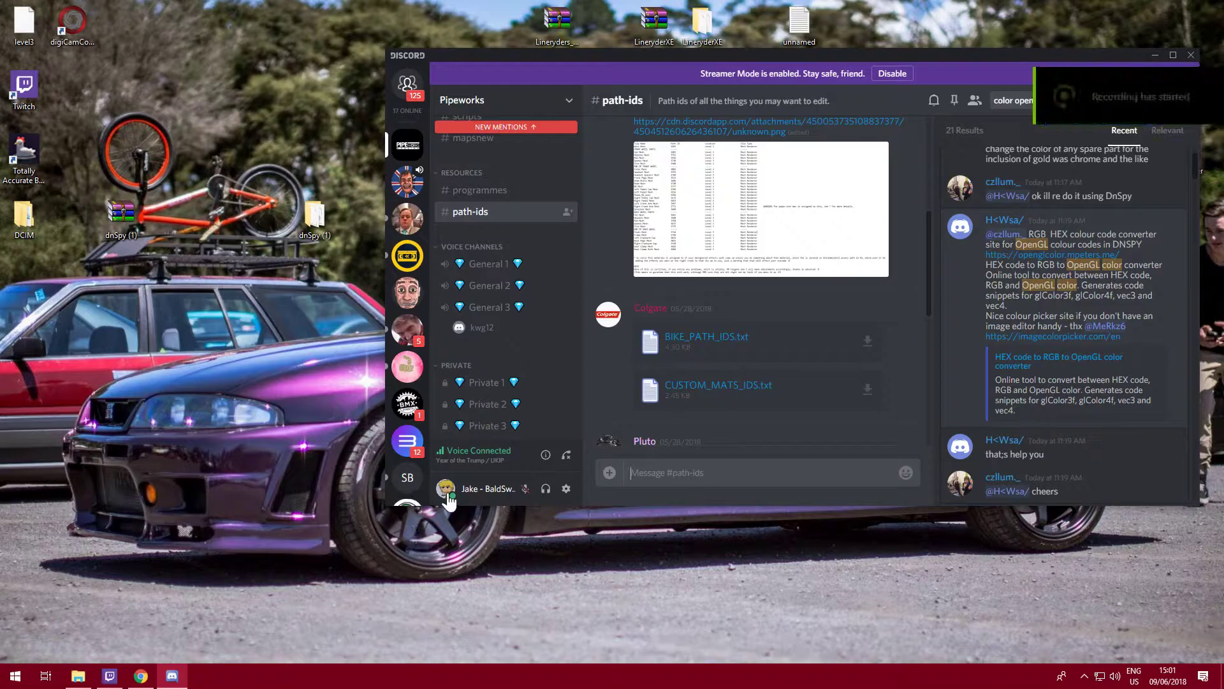
# Clear the previous Discord search query and return to the channel view.
pyautogui.click(1005, 100)
pyautogui.hotkey('ctrl', 'a')
pyautogui.press('BackSpace')
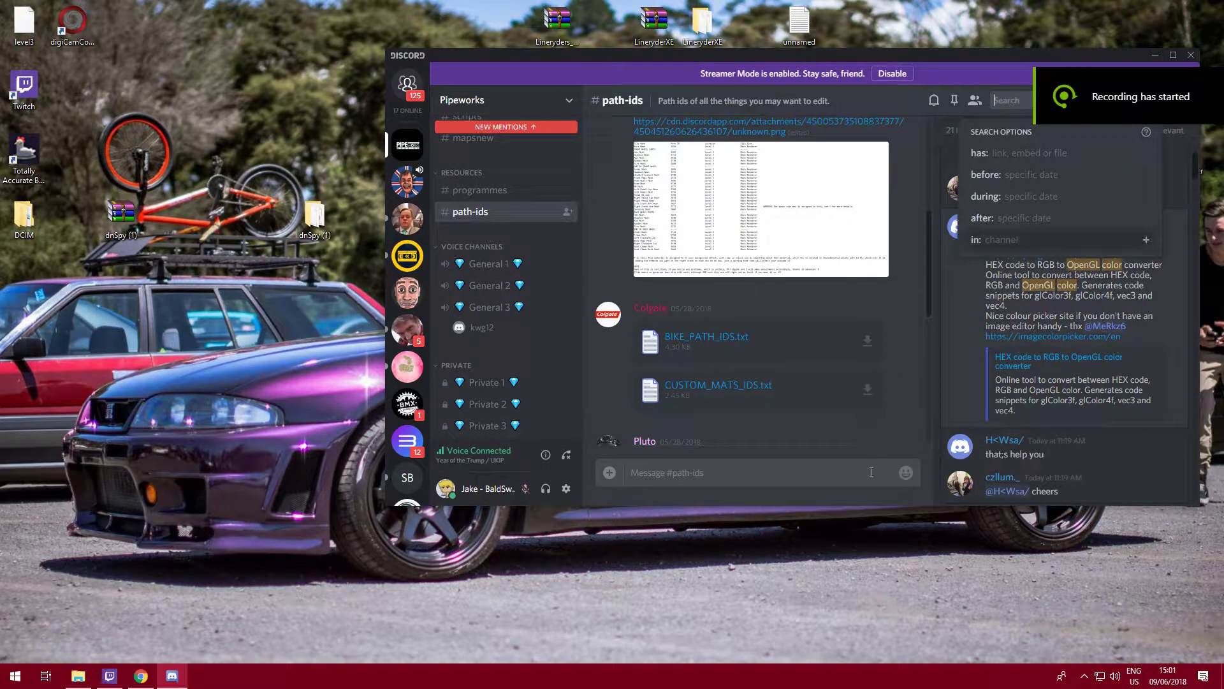
pyautogui.click(874, 468)
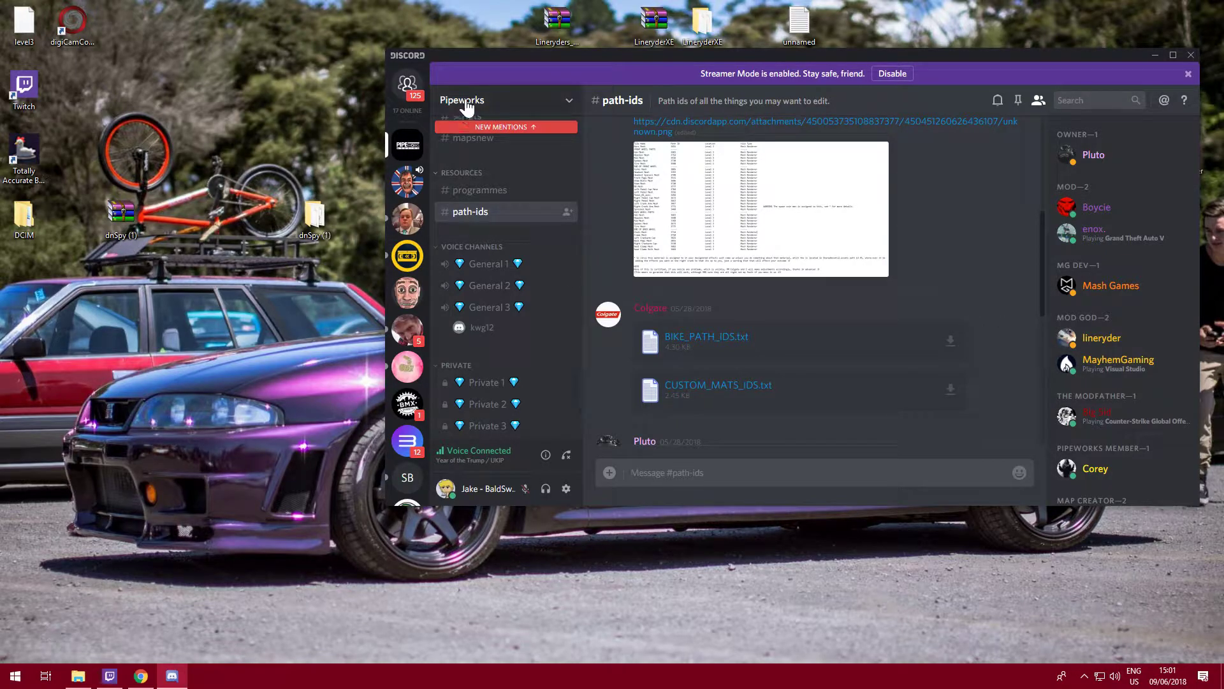
# Download BIKE_PATH_IDS.txt and CUSTOM_MATS_IDS.txt, then open CUSTOM_MATS_IDS in Notepad.
pyautogui.click(952, 345)
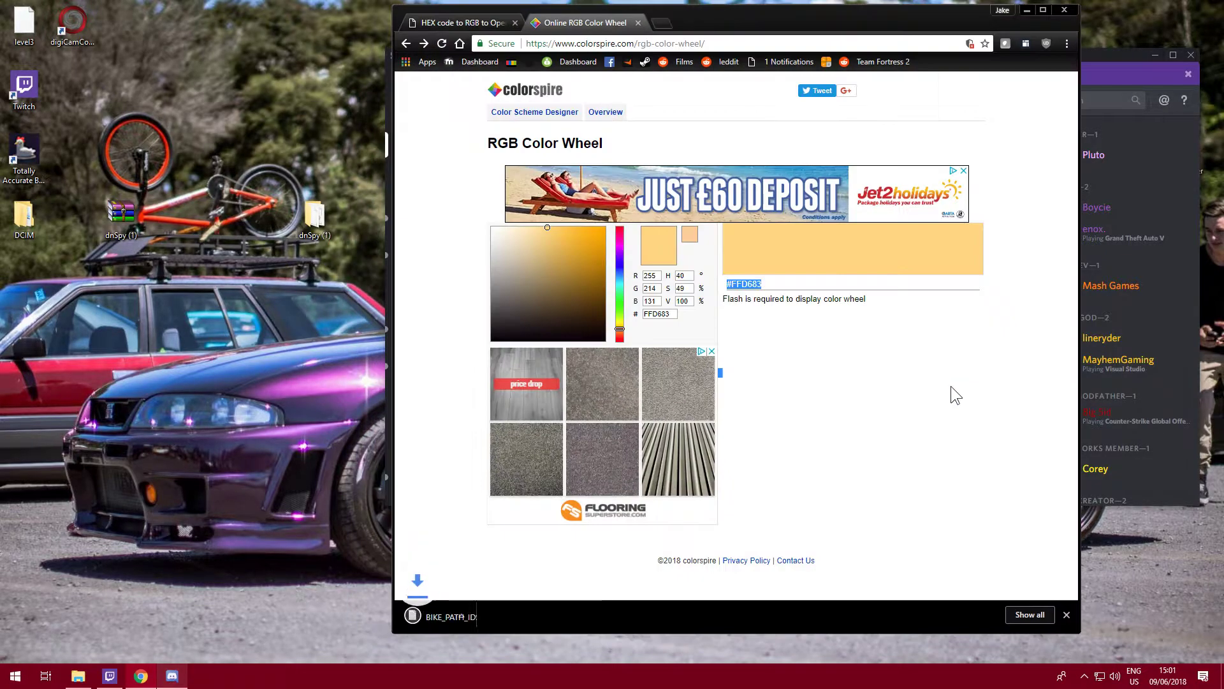
pyautogui.moveTo(867, 32); pyautogui.dragTo(413, 53)
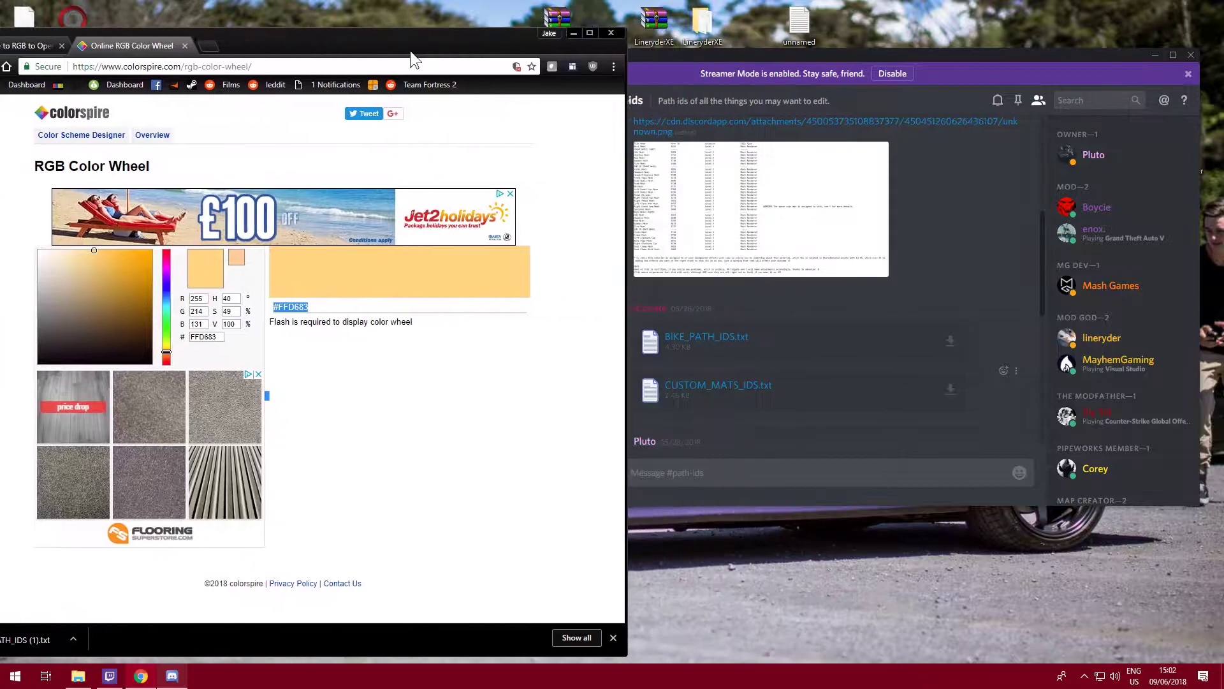
pyautogui.click(951, 389)
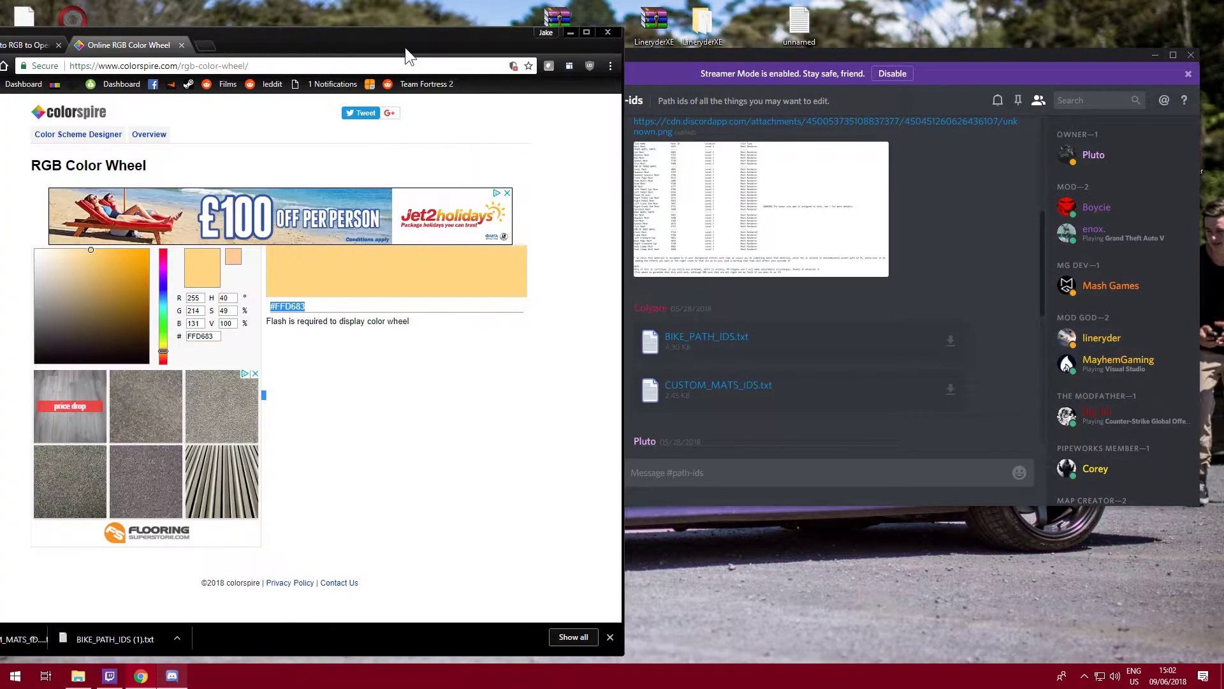
pyautogui.moveTo(405, 47); pyautogui.dragTo(637, 28)
pyautogui.click(257, 617)
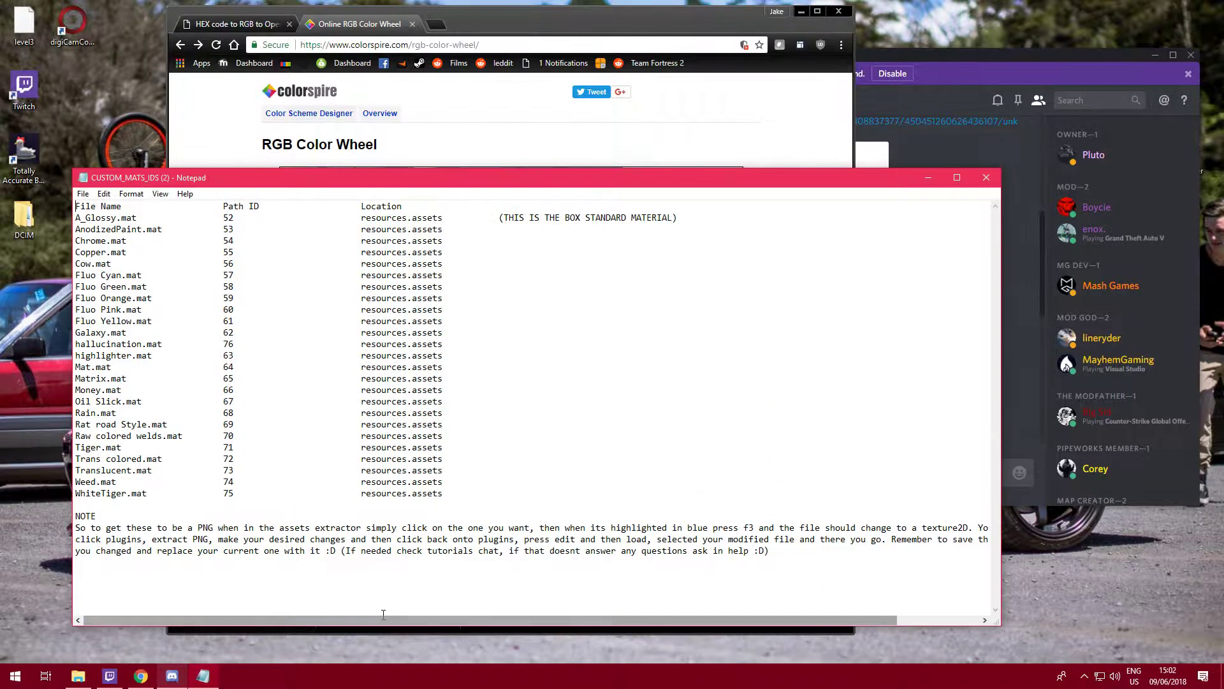
# Open BIKE_PATH_IDS beside the materials list and minimize Chrome and Discord.
pyautogui.moveTo(461, 182); pyautogui.dragTo(498, 57)
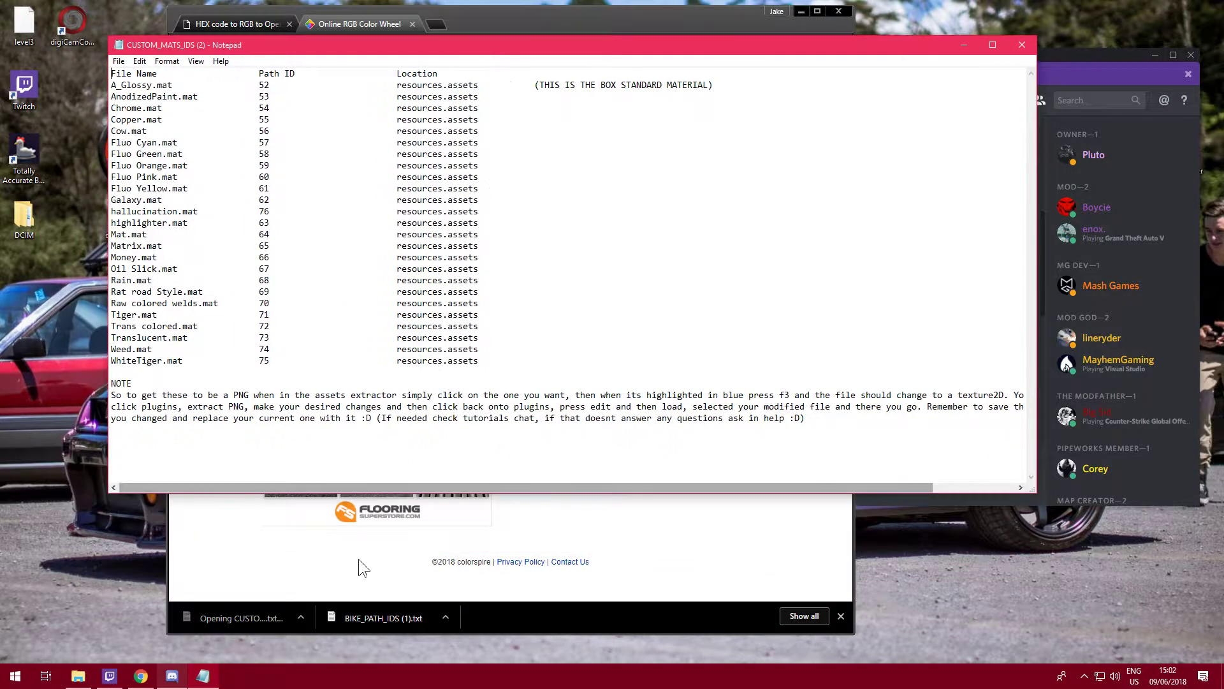
pyautogui.click(388, 616)
pyautogui.click(802, 11)
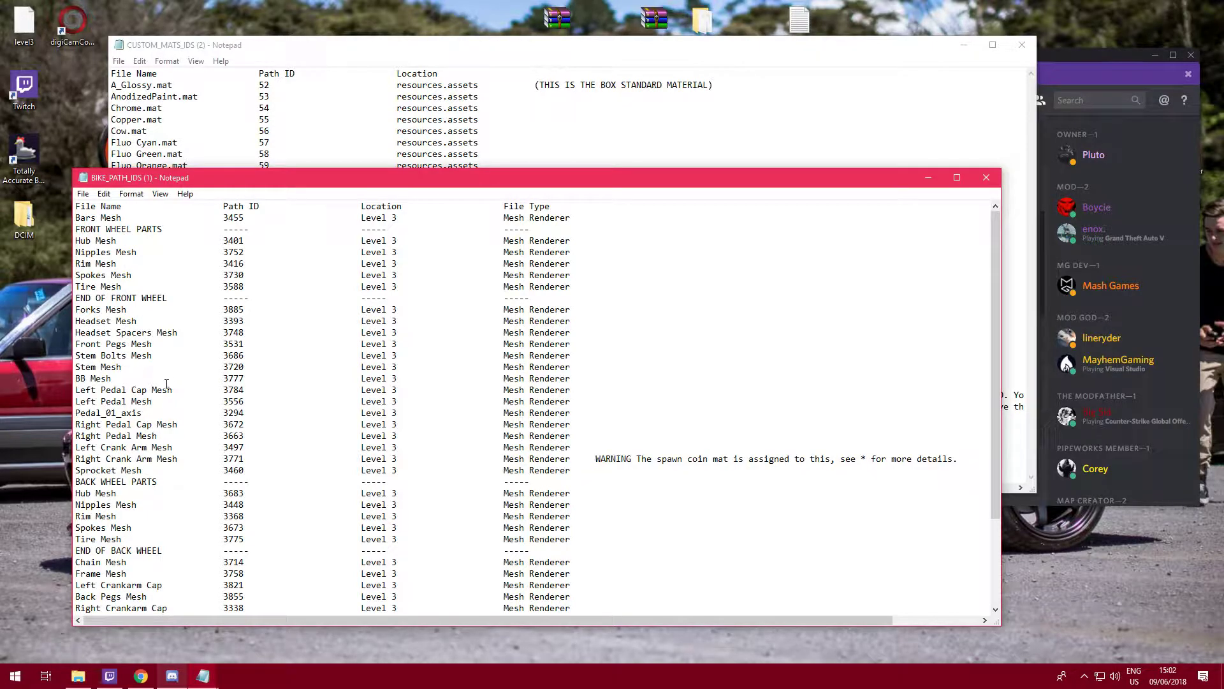
pyautogui.moveTo(573, 252); pyautogui.dragTo(75, 253)
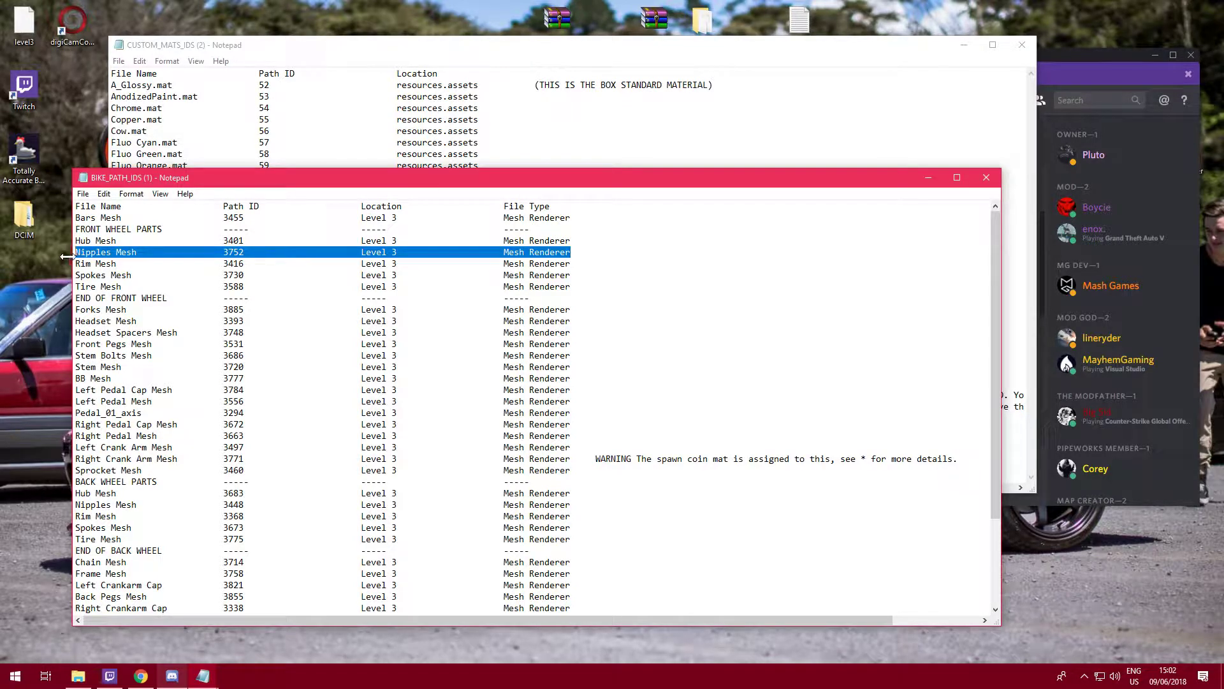
pyautogui.click(1155, 56)
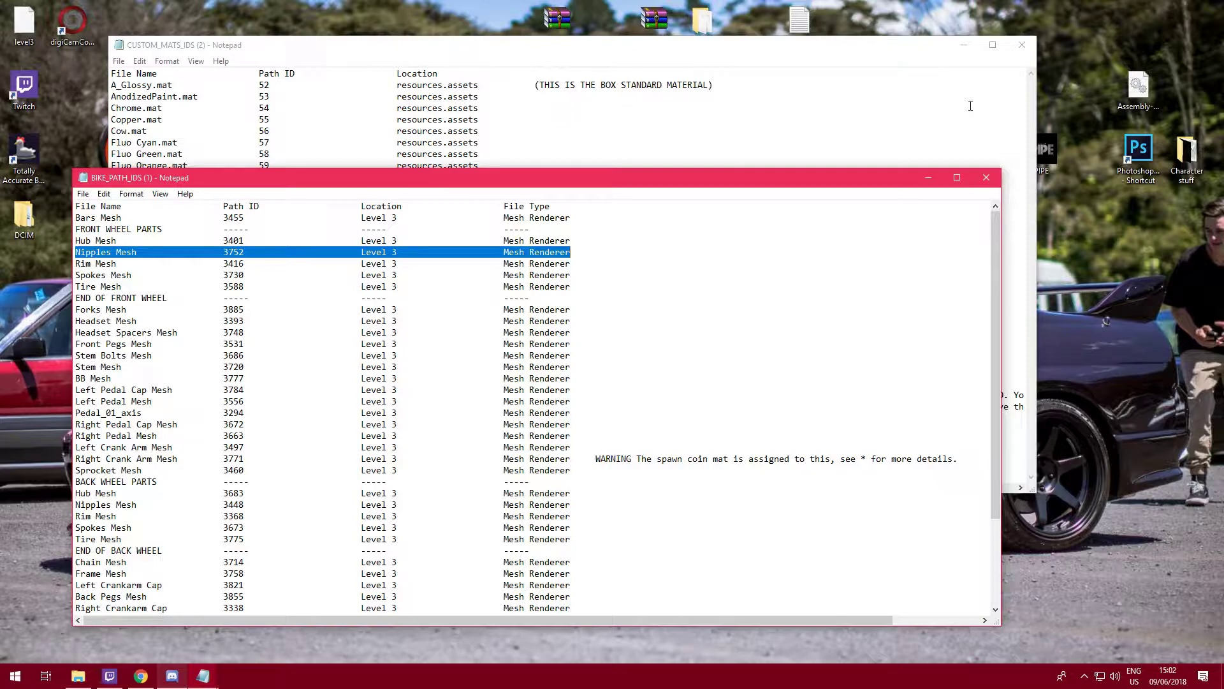
# Review the Hub, Nipples, Copper.mat and Raw colored welds.mat entries, then minimize CUSTOM_MATS_IDS.
pyautogui.click(249, 261)
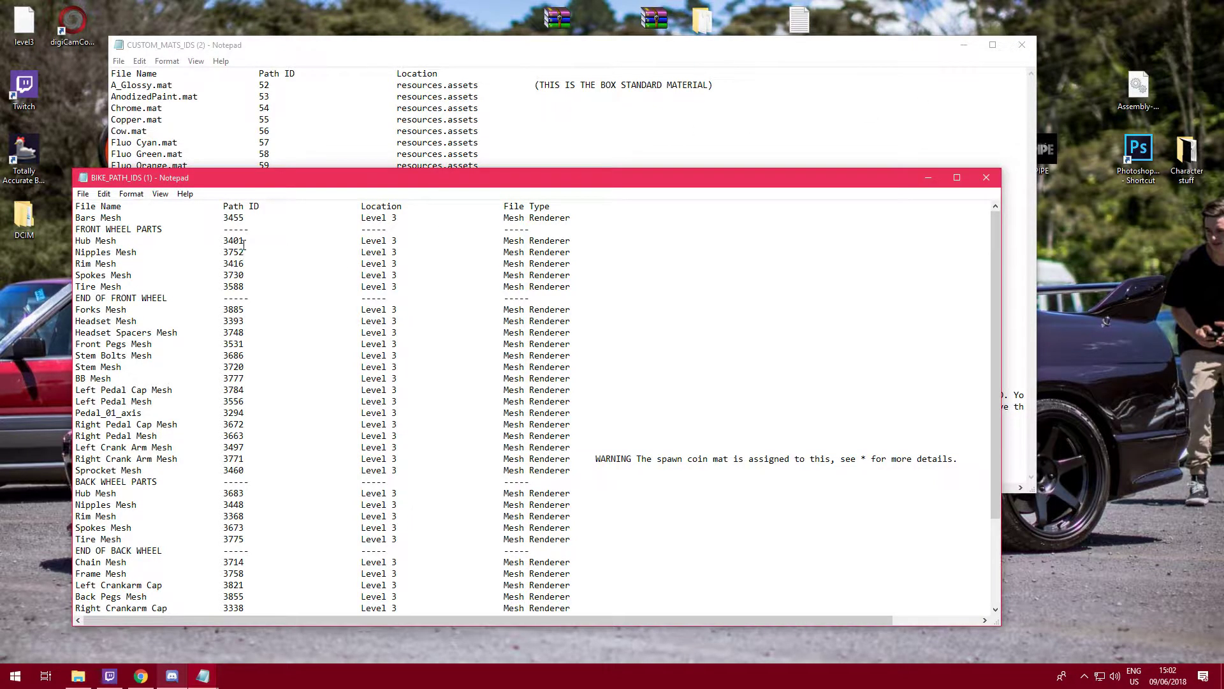
pyautogui.moveTo(243, 241); pyautogui.dragTo(303, 254)
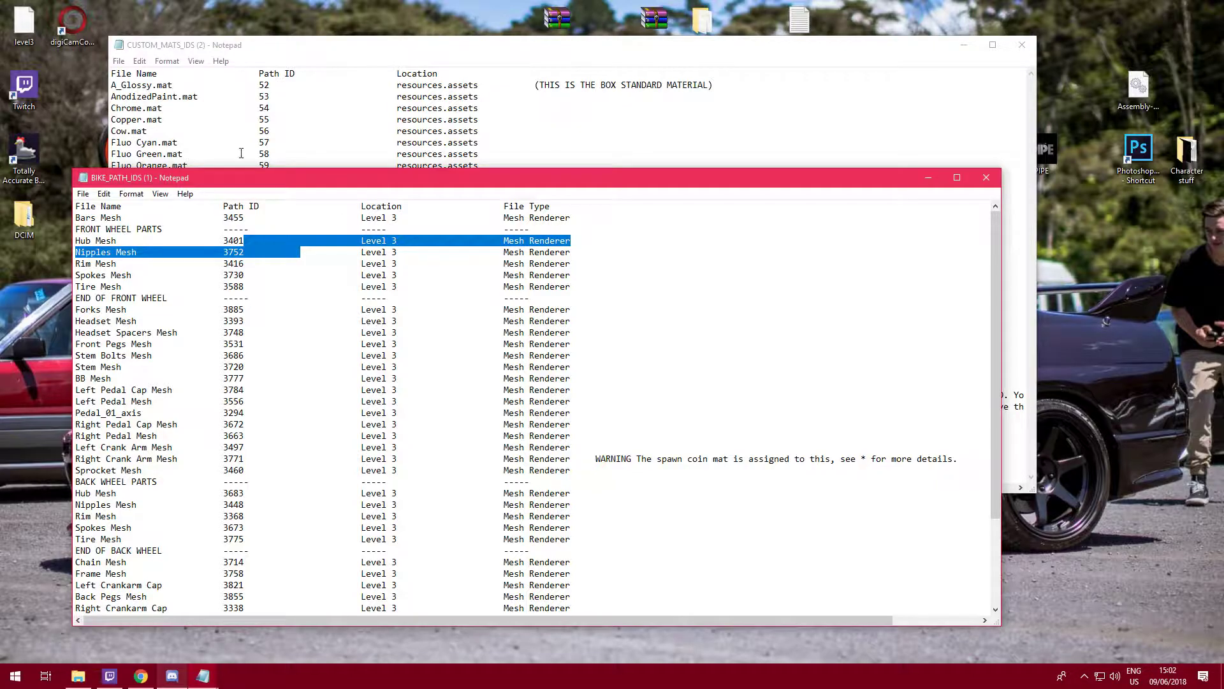
pyautogui.click(278, 104)
pyautogui.moveTo(112, 120); pyautogui.dragTo(526, 115)
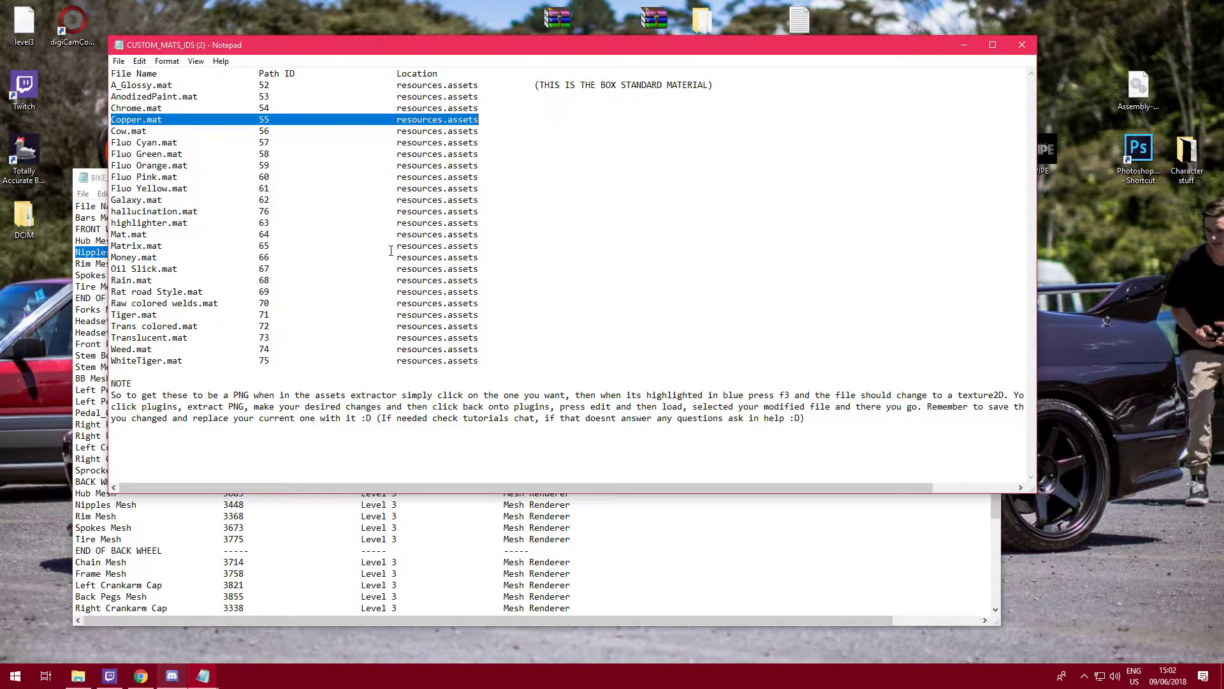
pyautogui.moveTo(236, 305); pyautogui.dragTo(110, 305)
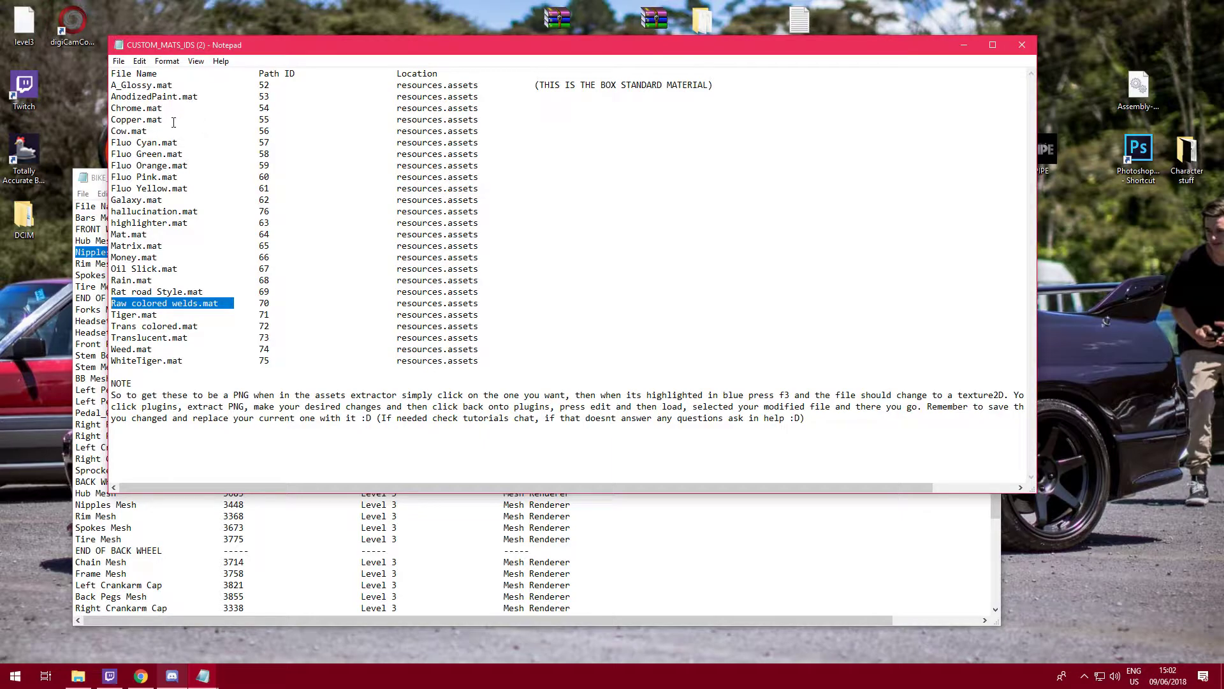
pyautogui.click(281, 108)
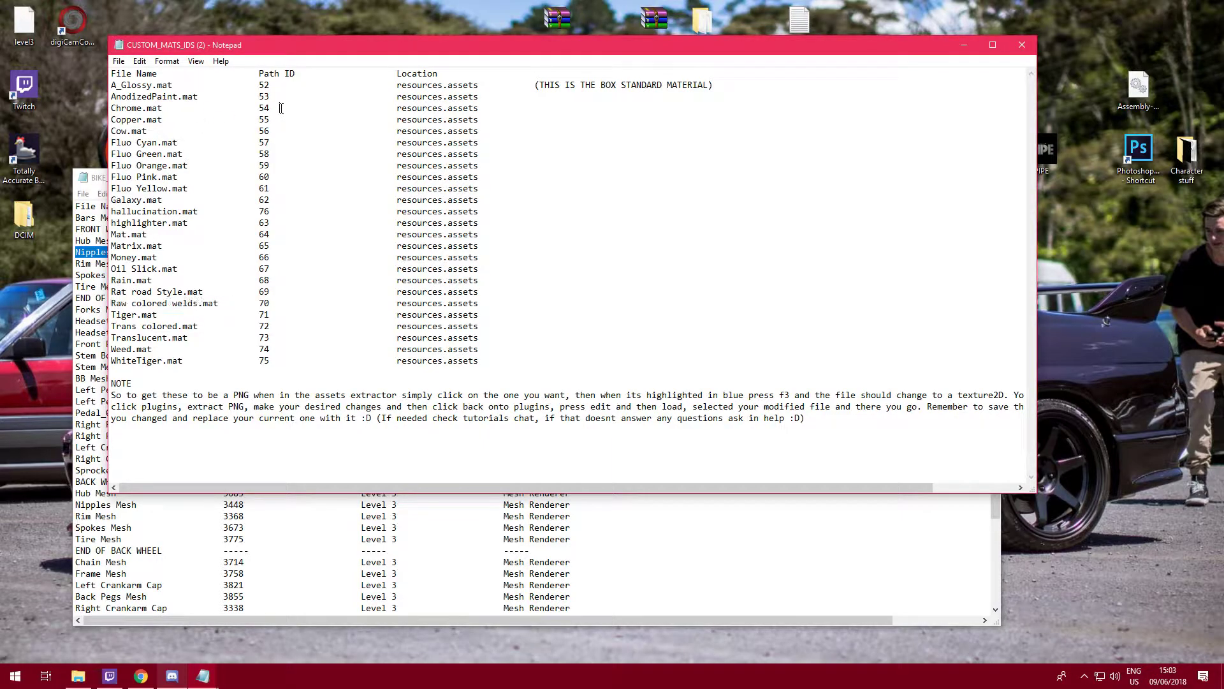
pyautogui.click(274, 303)
pyautogui.click(967, 51)
pyautogui.scroll(-4, 269, 387)
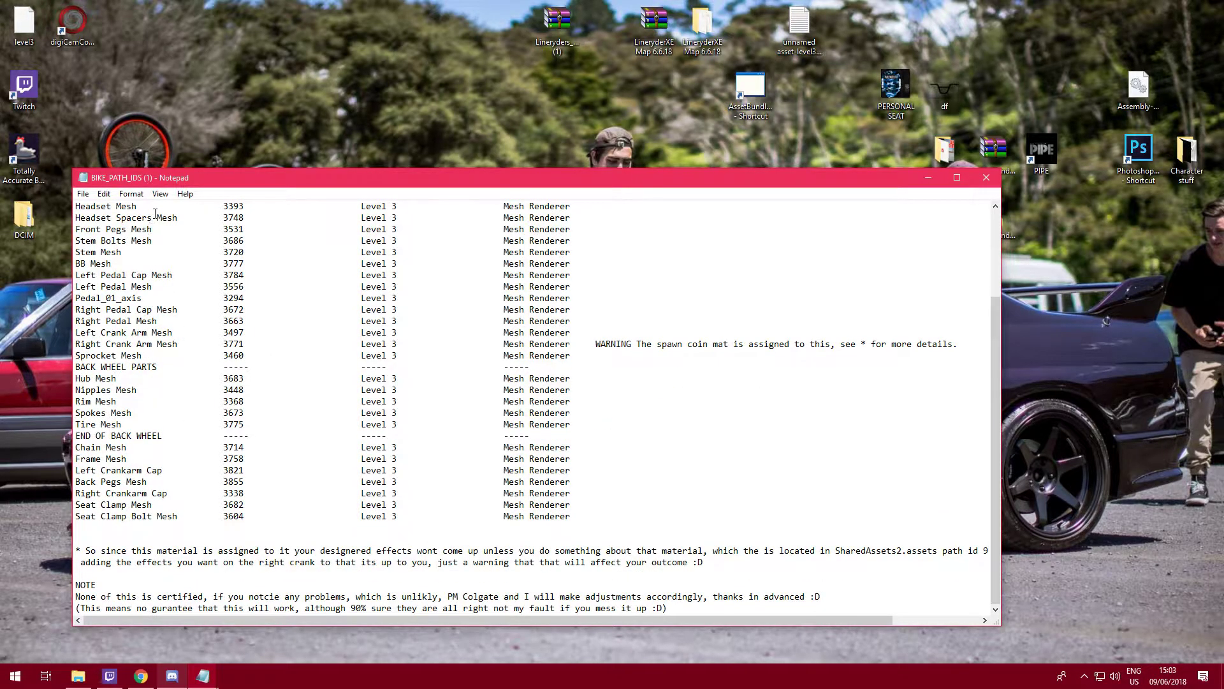
# Copy the Bars Mesh path ID 3455 onto a new last line of the file.
pyautogui.scroll(4, 153, 257)
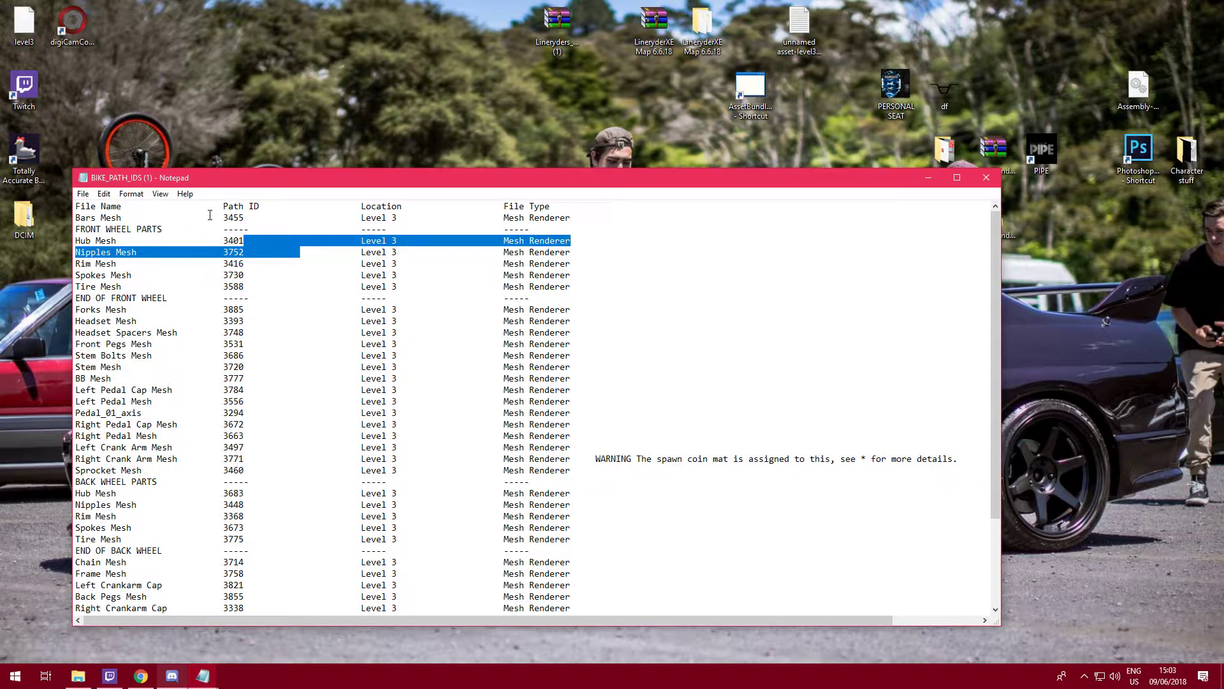
pyautogui.moveTo(246, 218); pyautogui.dragTo(224, 217)
pyautogui.hotkey('ctrl', 'c')
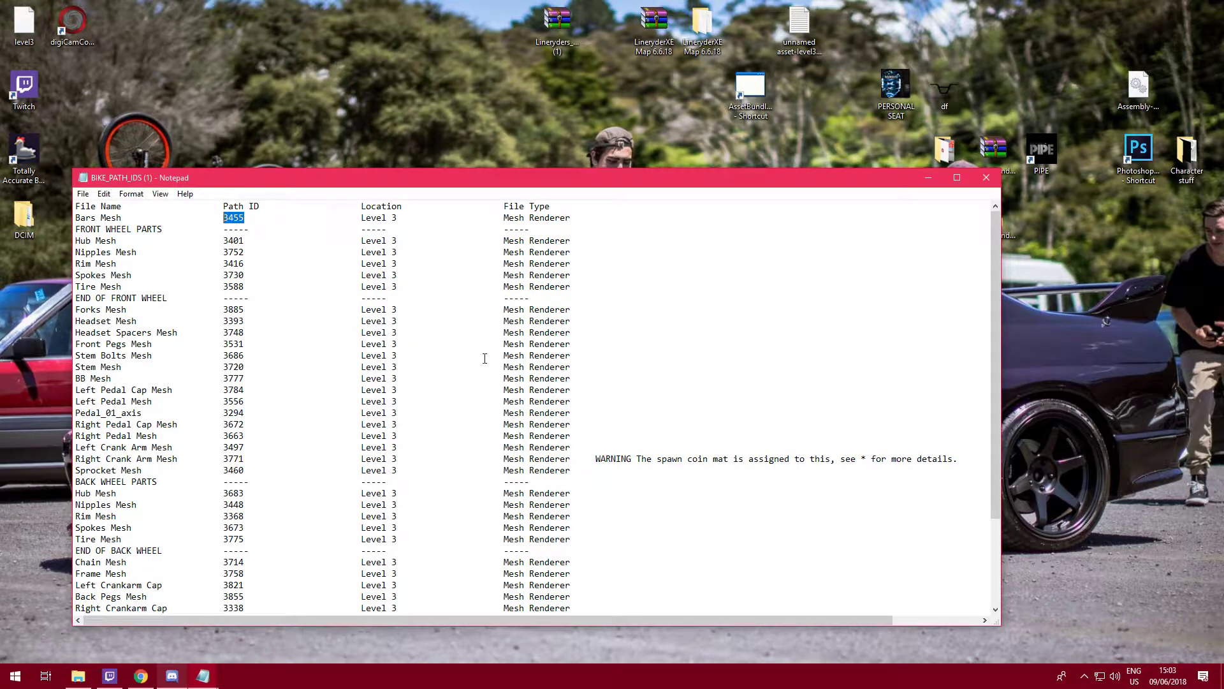
pyautogui.scroll(-4, 637, 523)
pyautogui.click(770, 609)
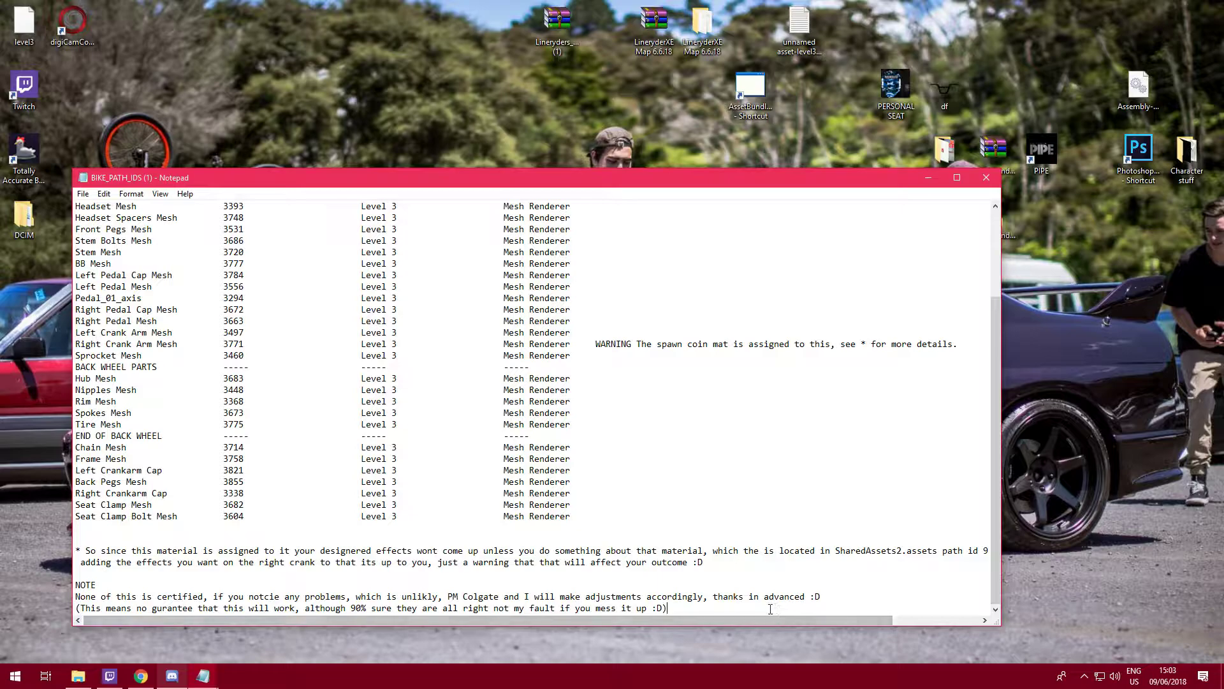
pyautogui.press('Return')
pyautogui.press('Return')
pyautogui.hotkey('ctrl', 'v')
# Select the Frame Mesh path ID 3758 in the list.
pyautogui.scroll(4, 305, 417)
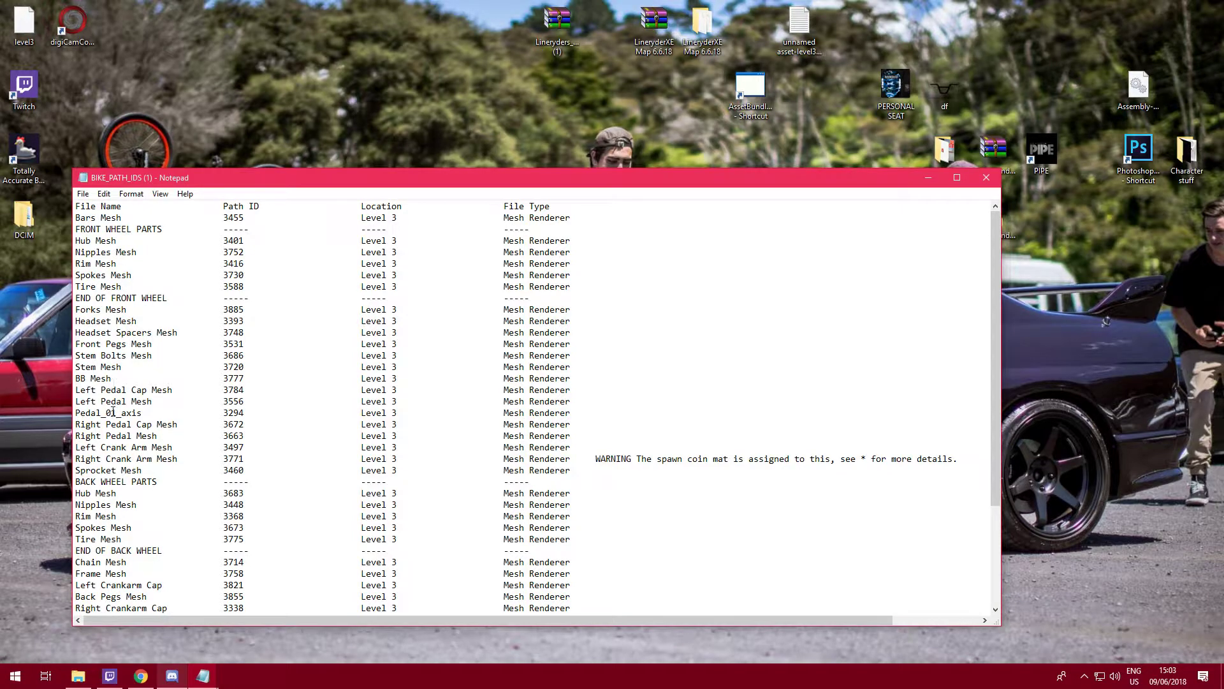
pyautogui.scroll(-1, 138, 501)
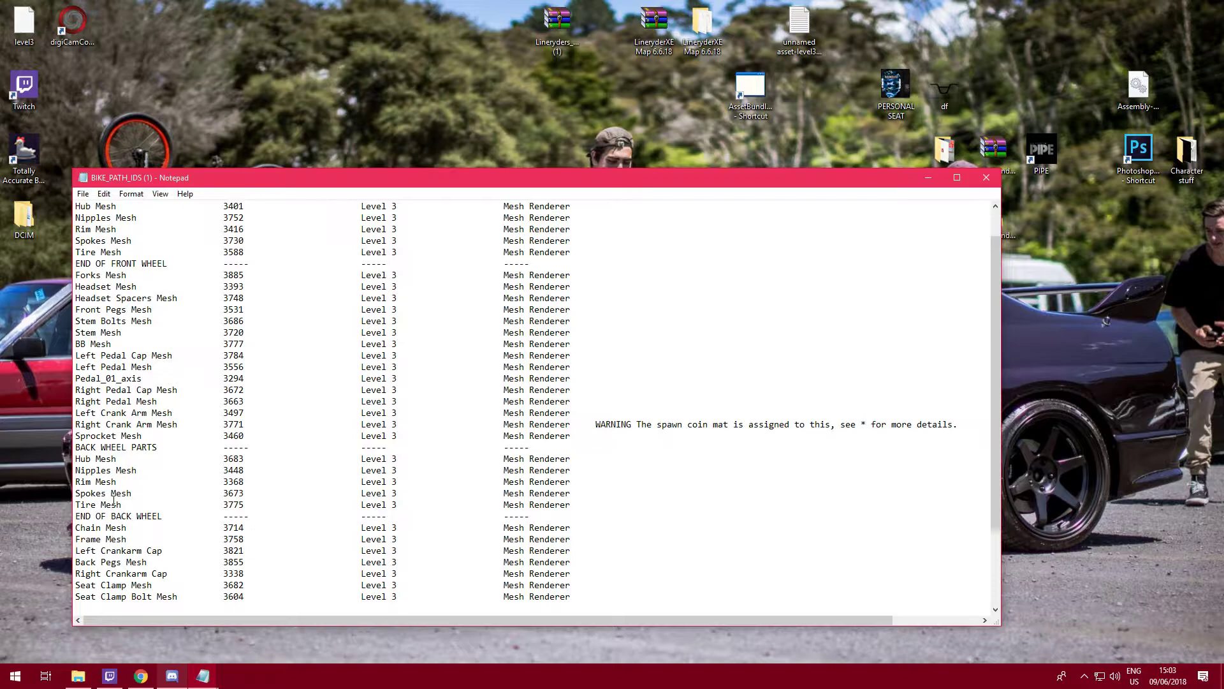
pyautogui.scroll(1, 113, 526)
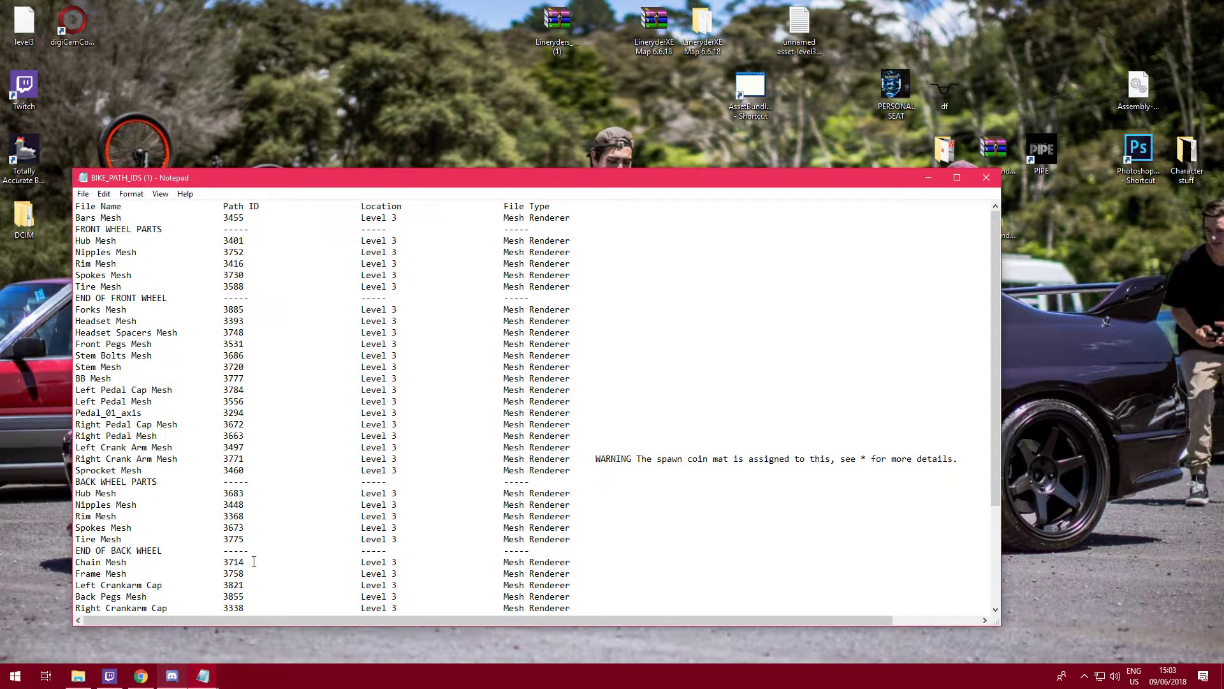
pyautogui.moveTo(245, 573); pyautogui.dragTo(223, 573)
pyautogui.hotkey('ctrl', 'c')
pyautogui.scroll(-4, 272, 555)
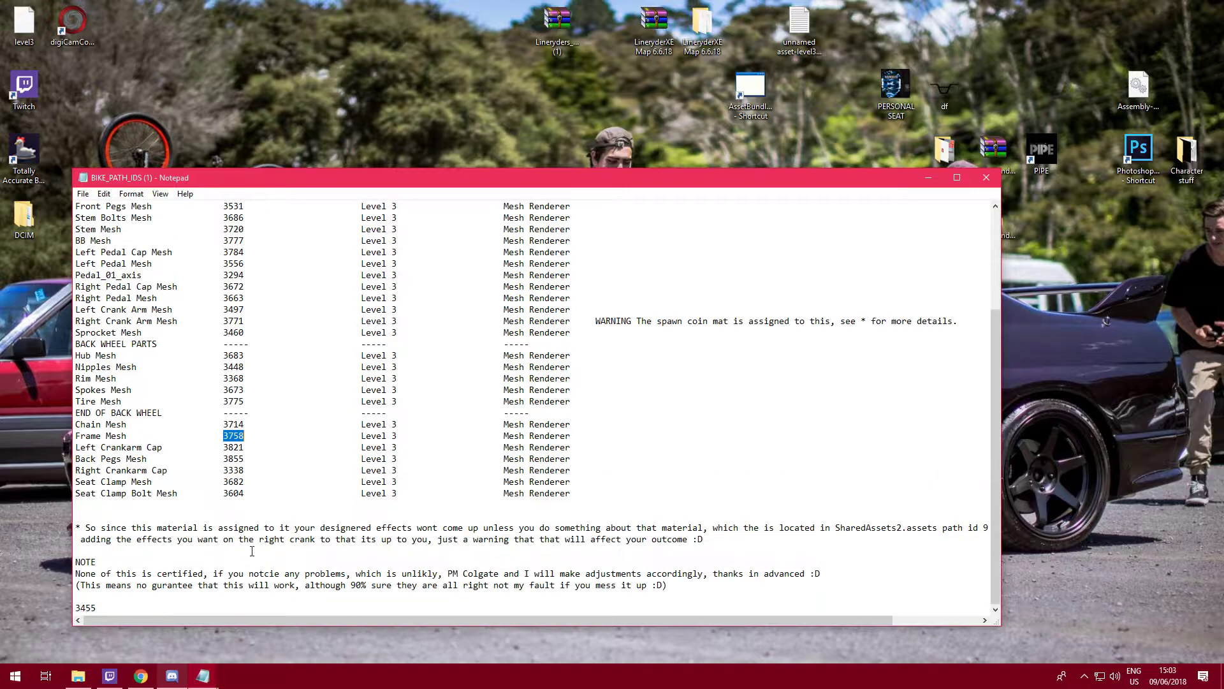
# Paste 3758 below 3455 and label the lines 'bars' and 'frame'.
pyautogui.click(112, 607)
pyautogui.press('Return')
pyautogui.hotkey('ctrl', 'v')
pyautogui.scroll(5, 154, 489)
pyautogui.scroll(-5, 168, 504)
pyautogui.write('frame')
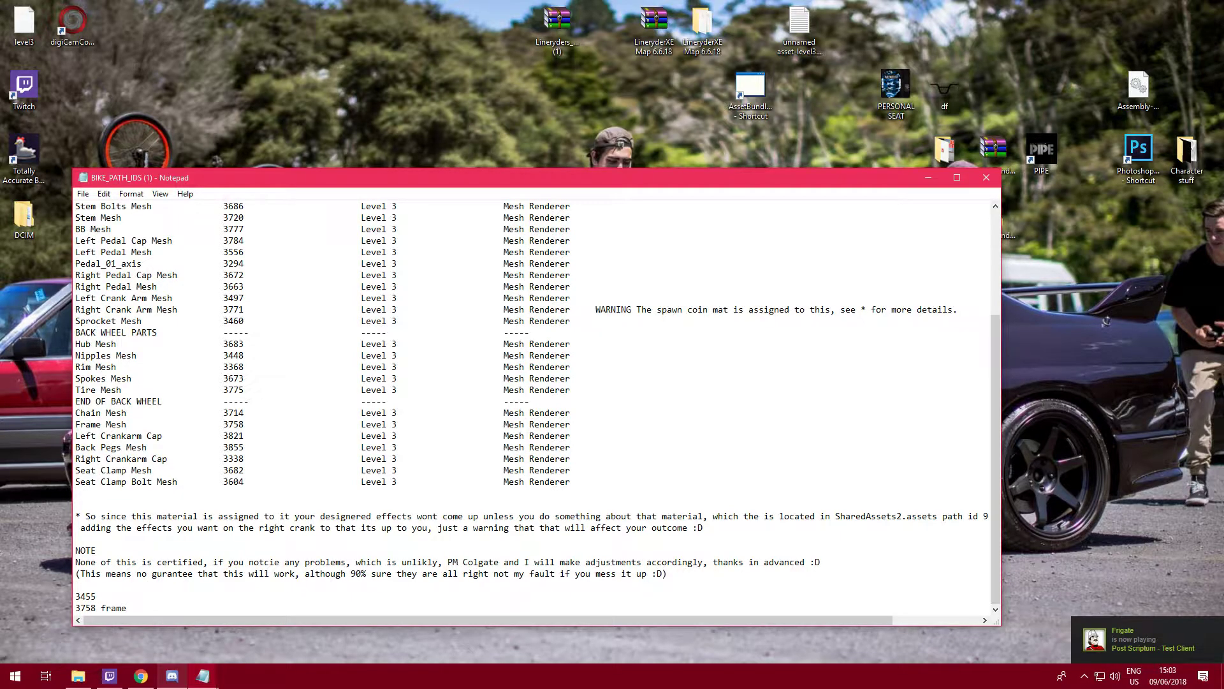
pyautogui.press('Up')
pyautogui.write('bars')
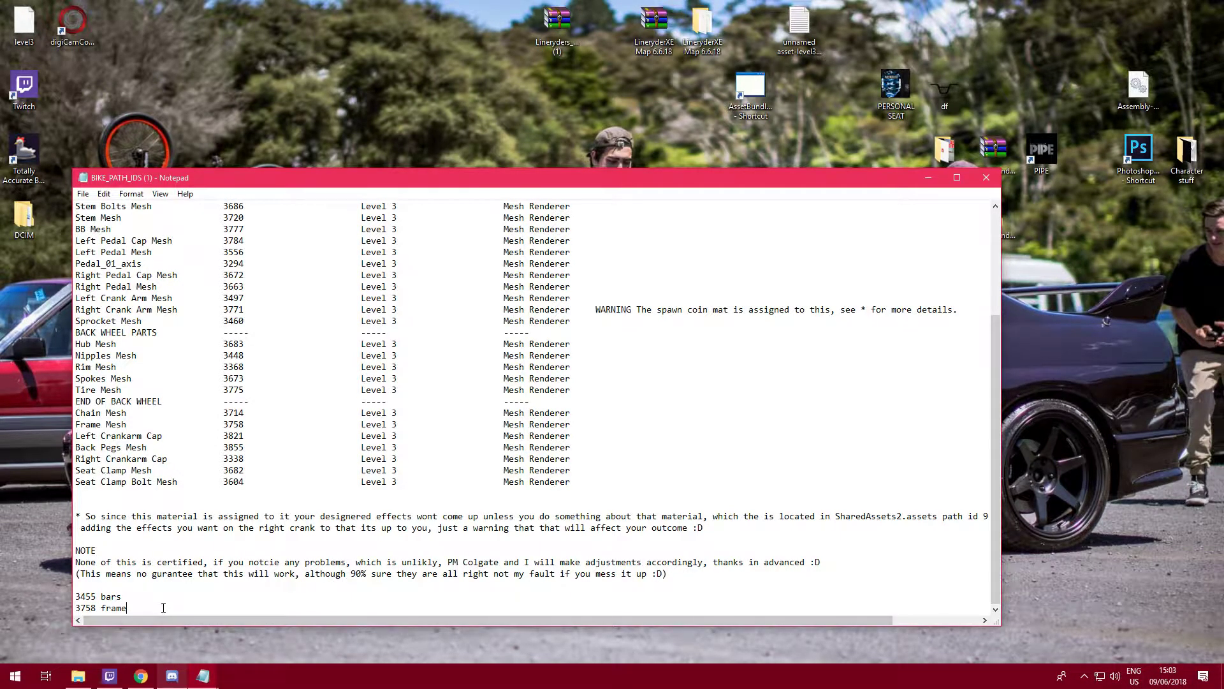
pyautogui.press('Return')
# Copy the forks path ID 3885 onto the last line, labelled 'forks'.
pyautogui.scroll(4, 200, 422)
pyautogui.scroll(1, 201, 422)
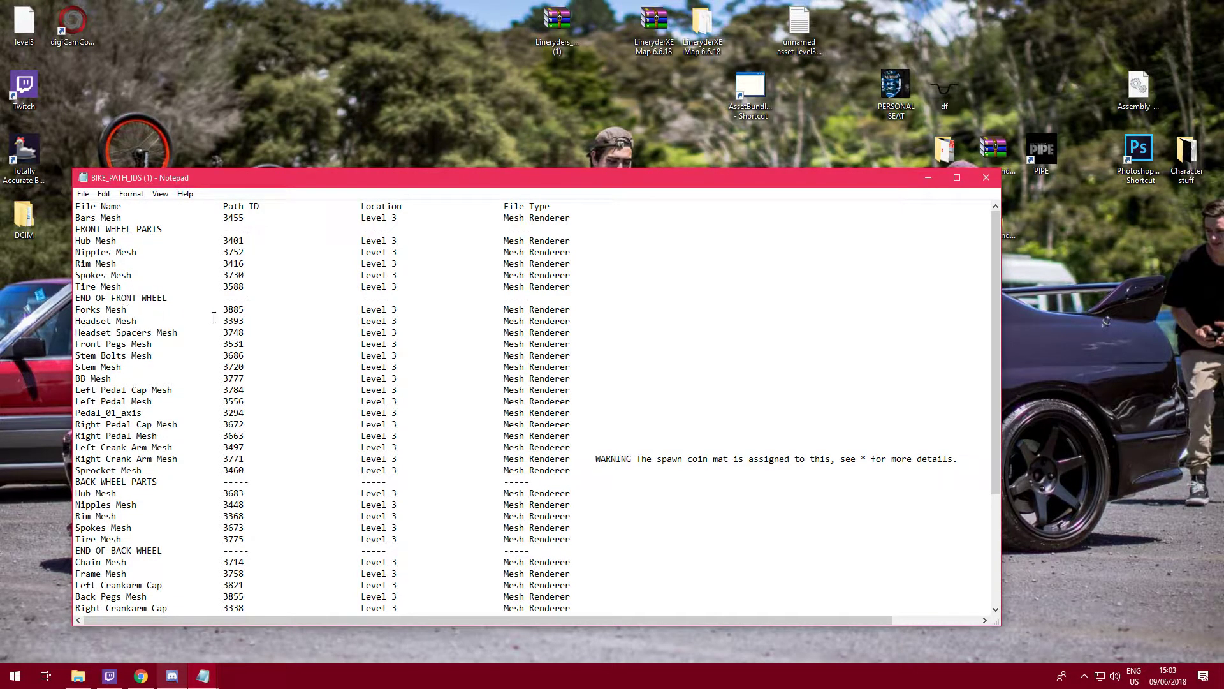
pyautogui.moveTo(248, 310); pyautogui.dragTo(223, 310)
pyautogui.hotkey('ctrl', 'c')
pyautogui.scroll(-5, 208, 514)
pyautogui.click(146, 609)
pyautogui.hotkey('ctrl', 'v')
pyautogui.write('forks')
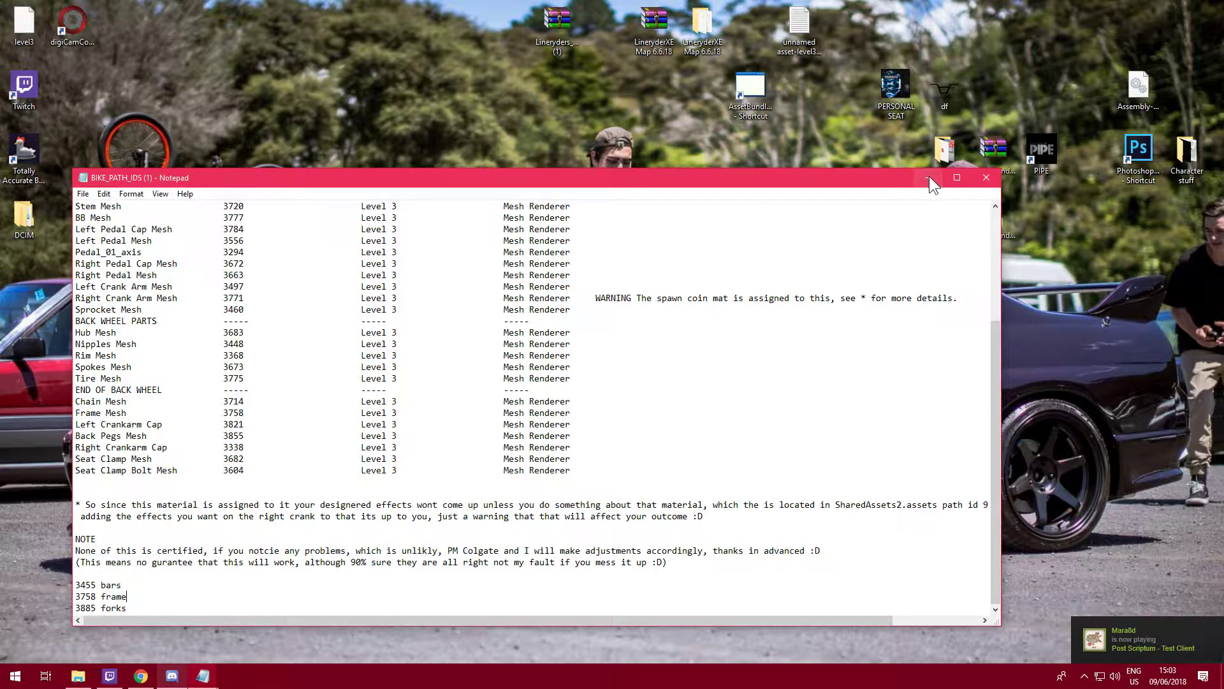
# Select the three labelled lines and bring CUSTOM_MATS_IDS to the front.
pyautogui.moveTo(147, 609); pyautogui.dragTo(76, 586)
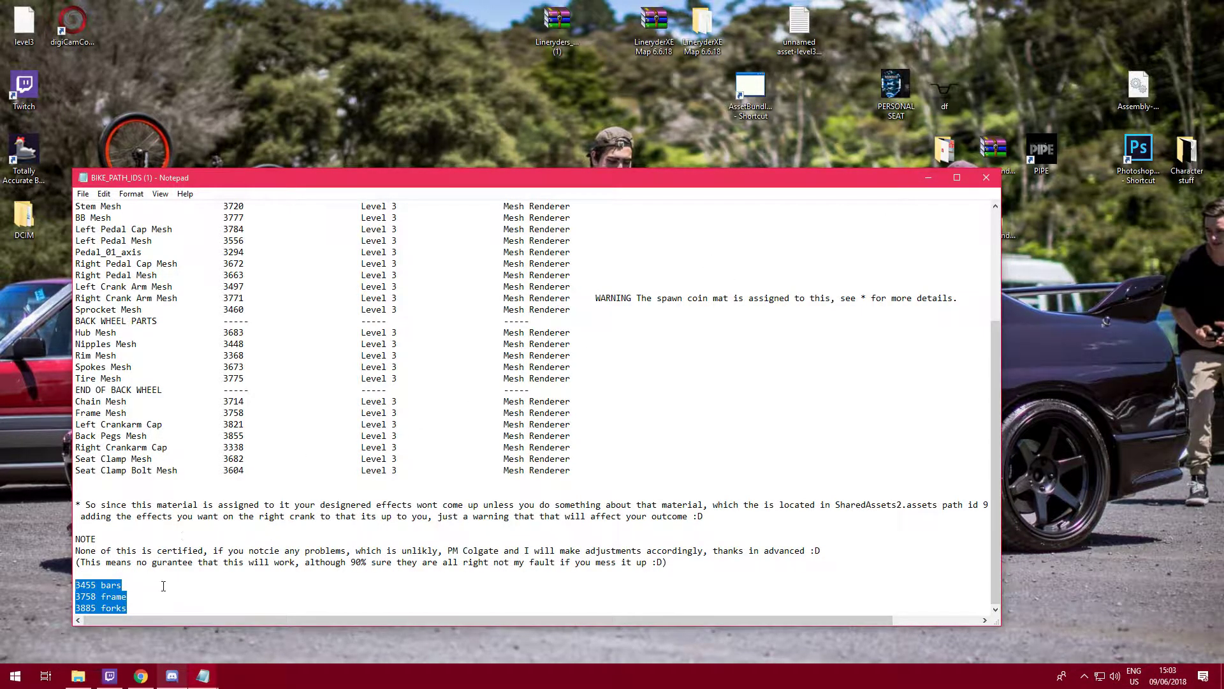
pyautogui.moveTo(204, 676)
pyautogui.click(163, 635)
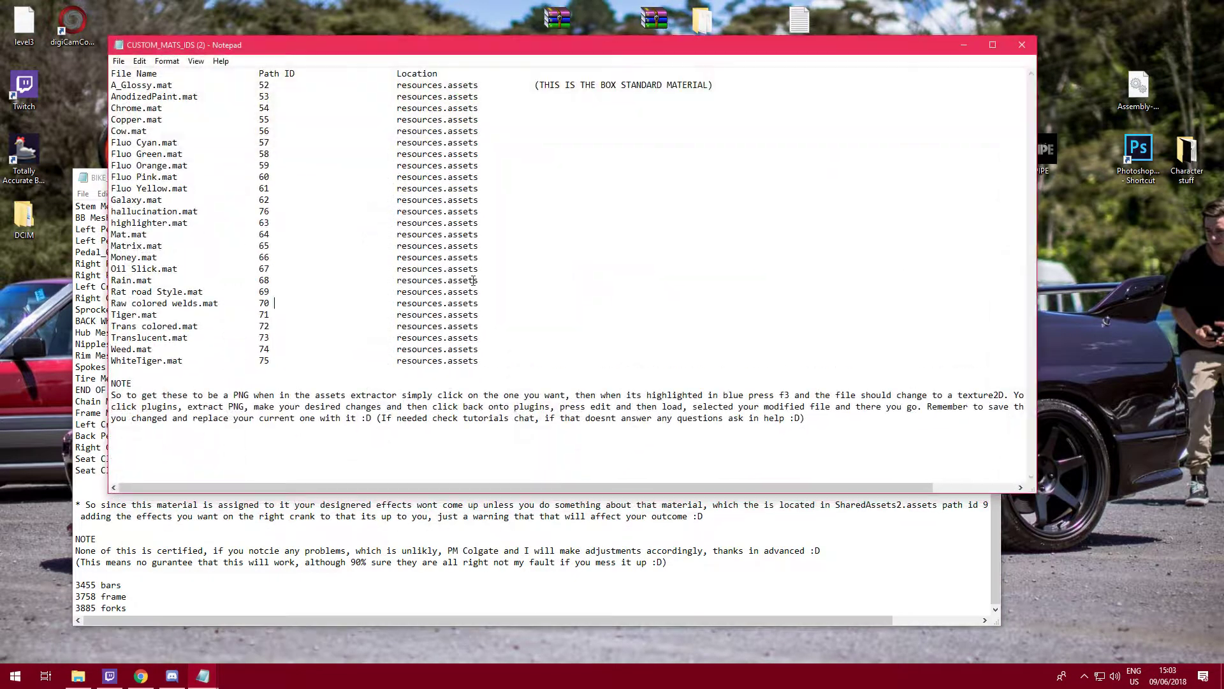
# Add material IDs 54, 70 and 54 after bars, frame and forks.
pyautogui.moveTo(350, 46); pyautogui.dragTo(428, 35)
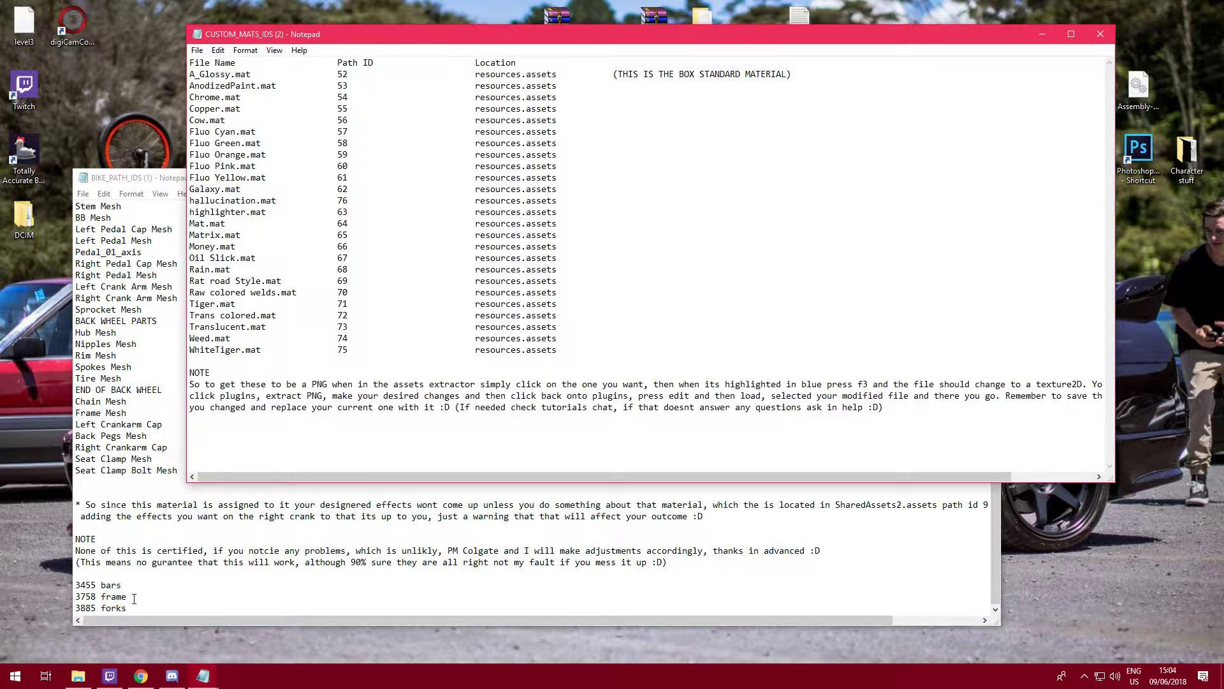
pyautogui.click(151, 586)
pyautogui.write('54')
pyautogui.click(134, 608)
pyautogui.write('54 ')
pyautogui.write(' 70')
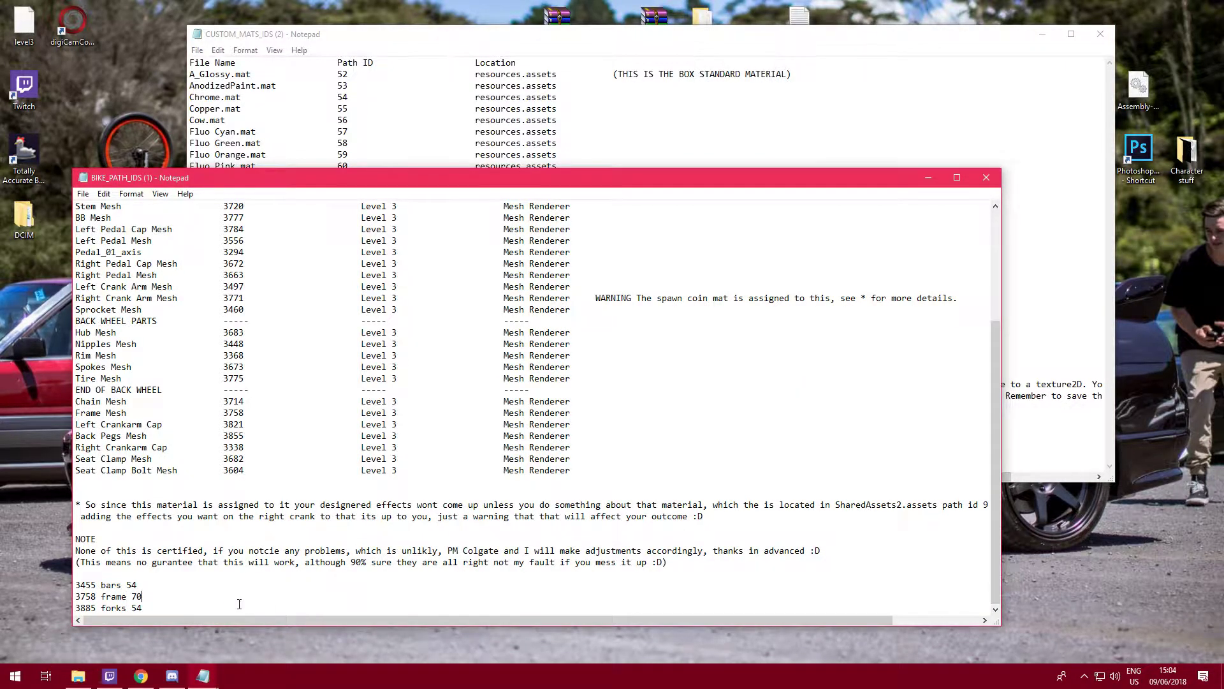
# Minimize CUSTOM_MATS_IDS, narrow the bike notes, and launch UABE's File > Open dialog.
pyautogui.click(1034, 36)
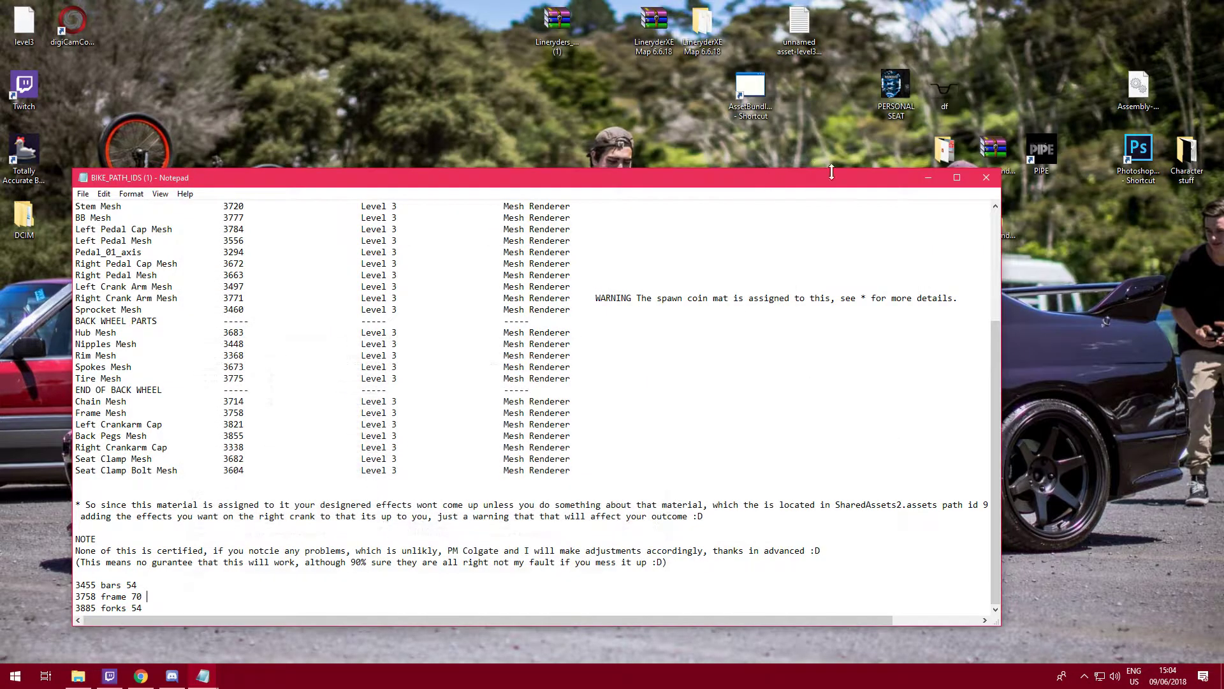
pyautogui.moveTo(1001, 192); pyautogui.dragTo(184, 193)
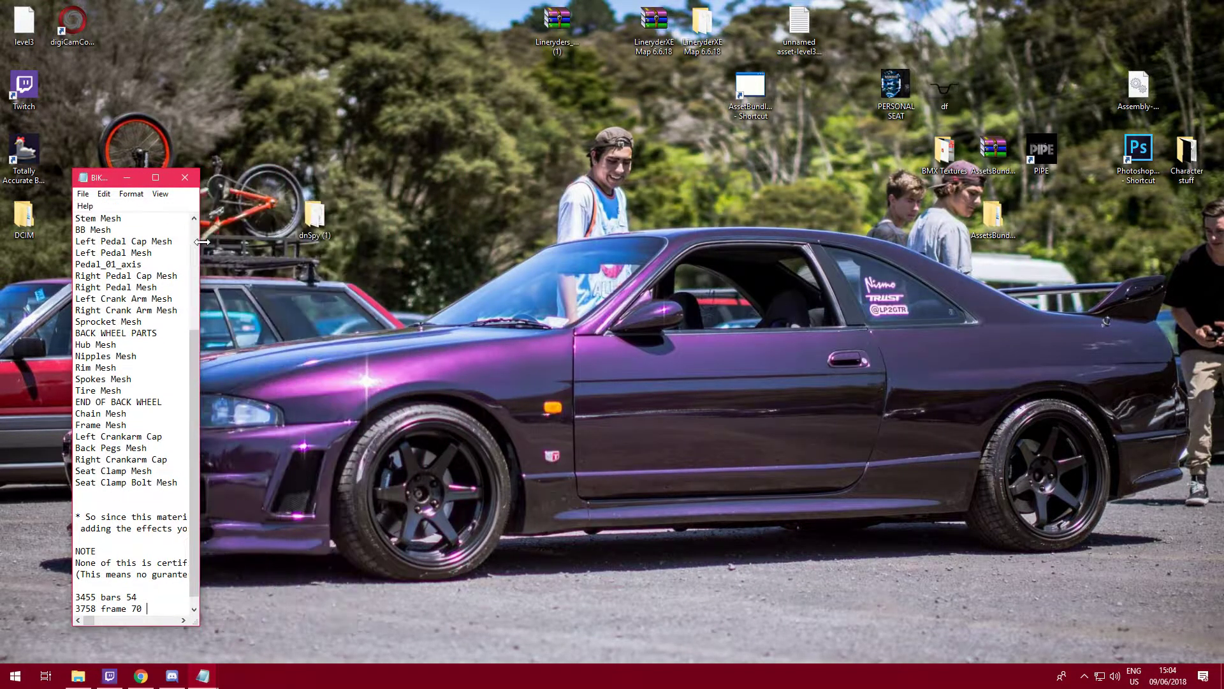
pyautogui.moveTo(102, 177); pyautogui.dragTo(1013, 25)
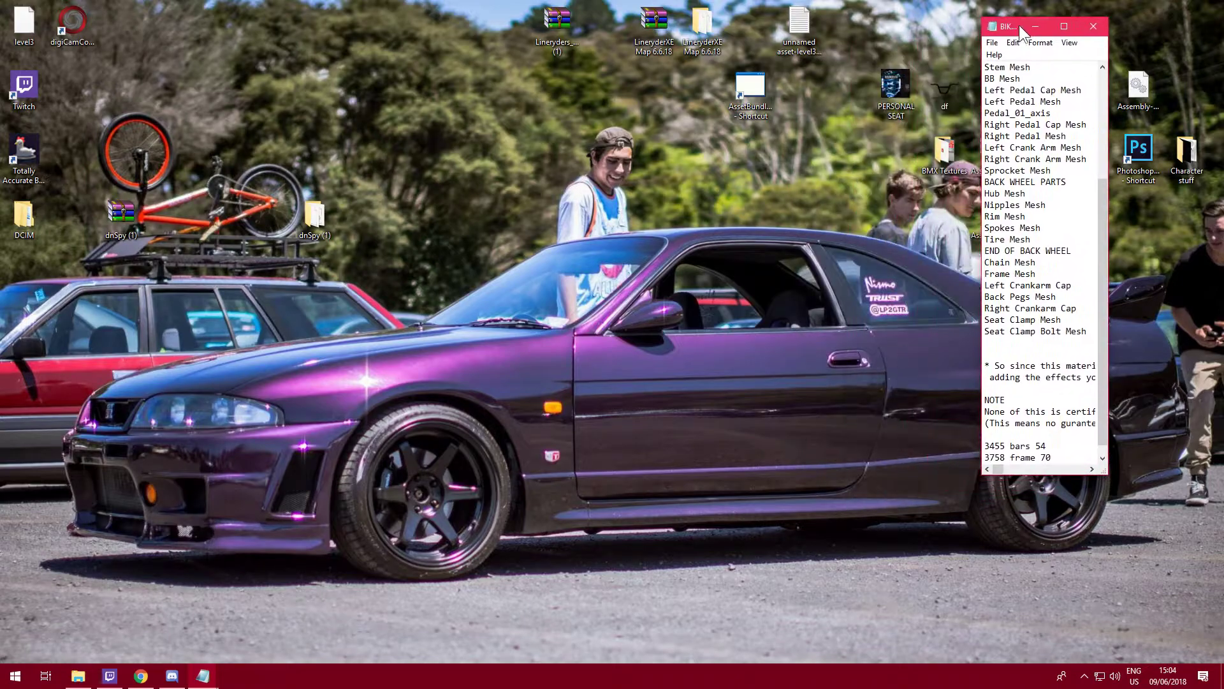
pyautogui.moveTo(1101, 207); pyautogui.dragTo(1103, 246)
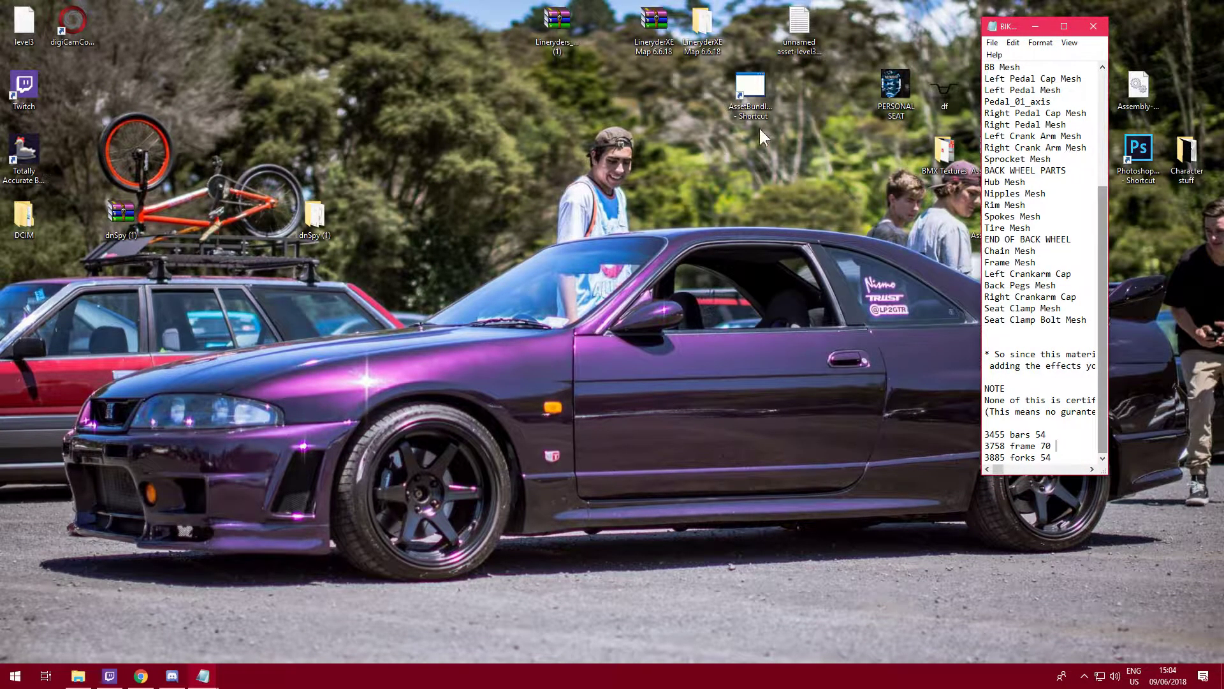
pyautogui.doubleClick(753, 93)
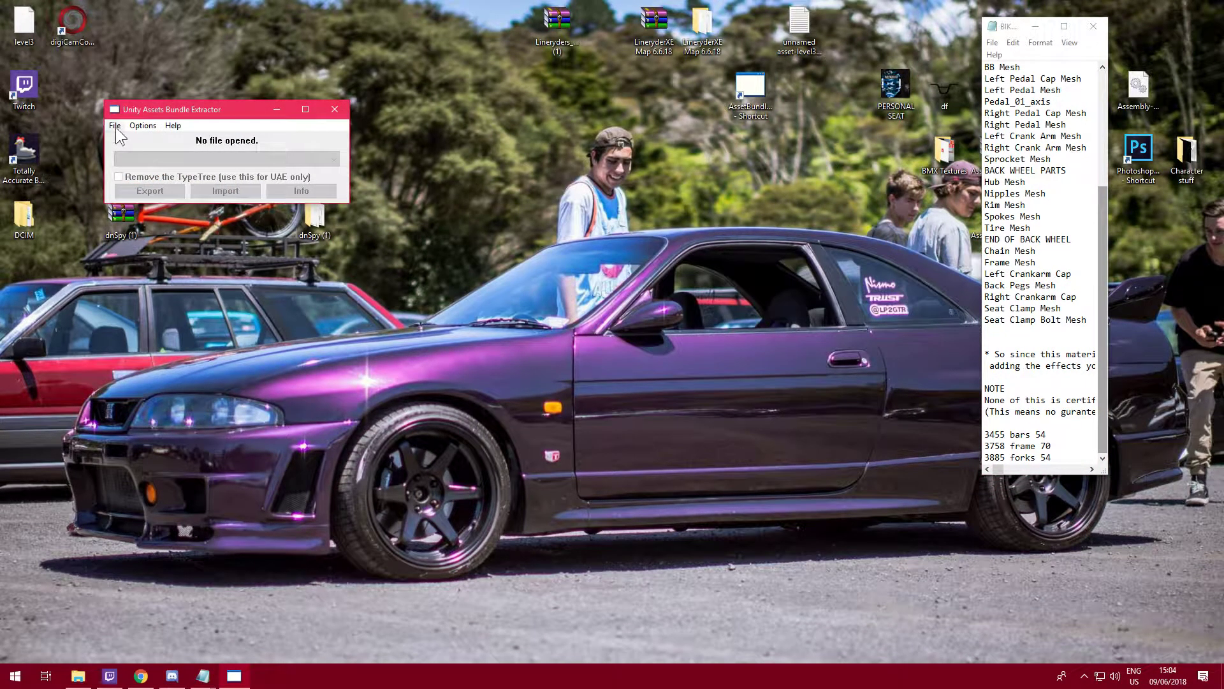
pyautogui.click(115, 126)
pyautogui.click(134, 141)
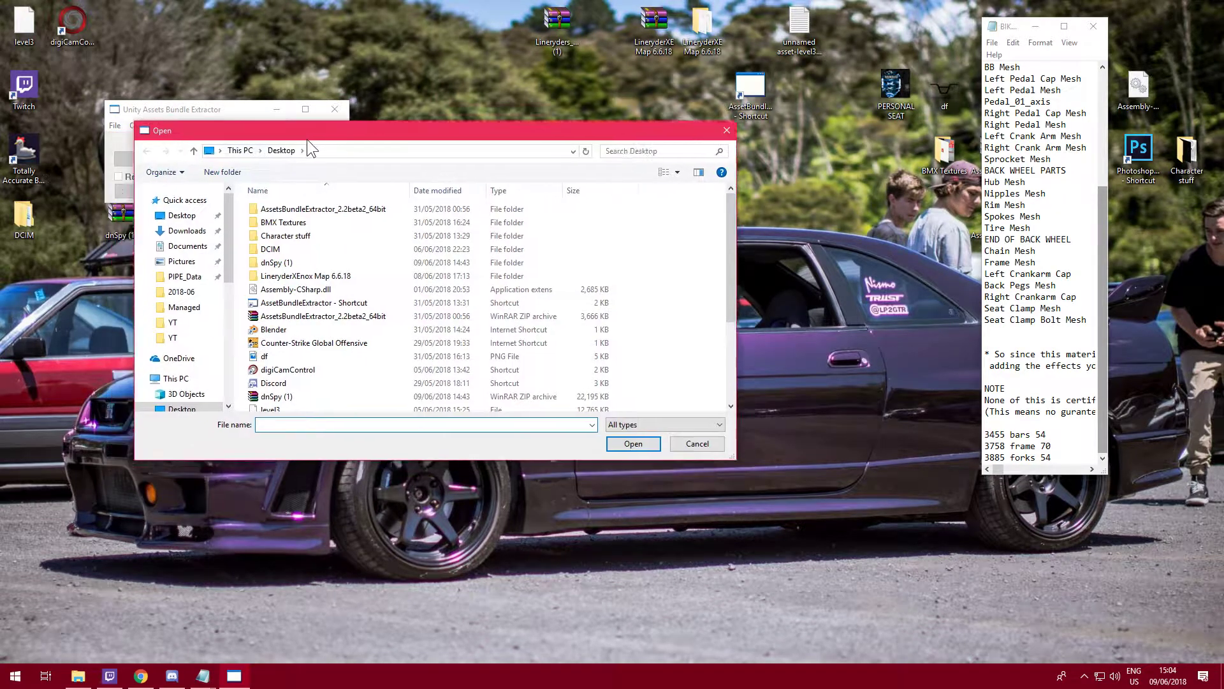
# Copy PIPE's install folder path from Steam's Properties > Local Files browse window.
pyautogui.moveTo(308, 139); pyautogui.dragTo(369, 113)
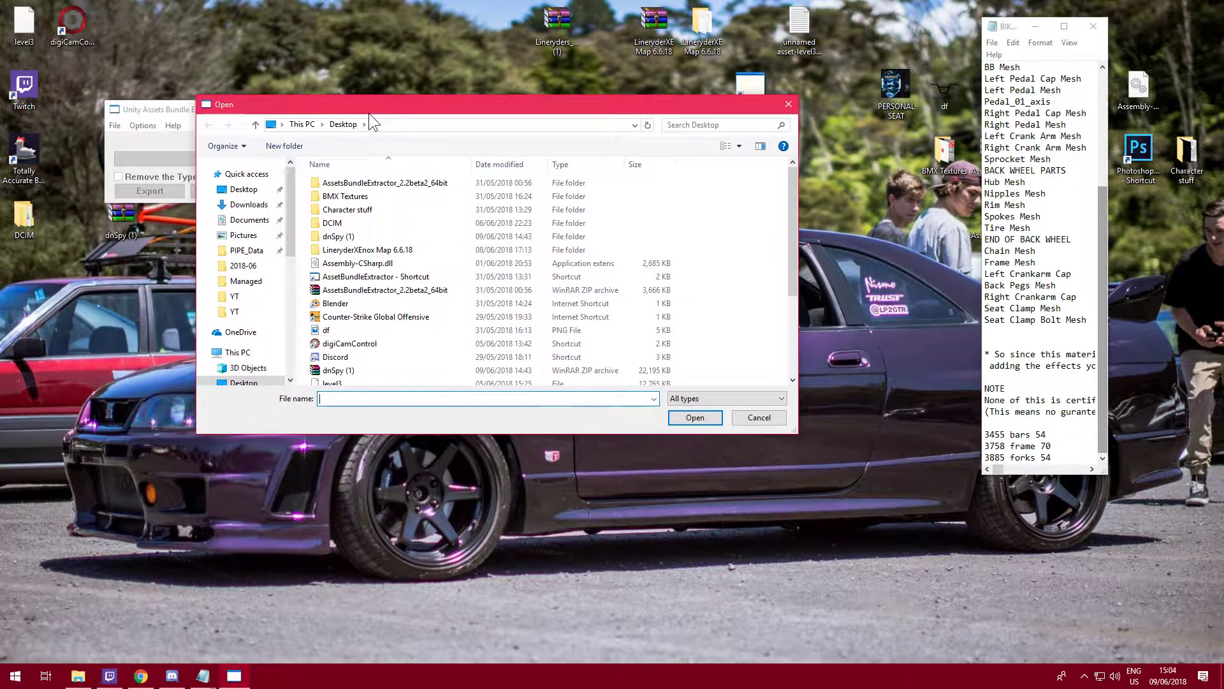
pyautogui.click(1084, 676)
pyautogui.click(1085, 649)
pyautogui.click(1117, 371)
pyautogui.click(137, 34)
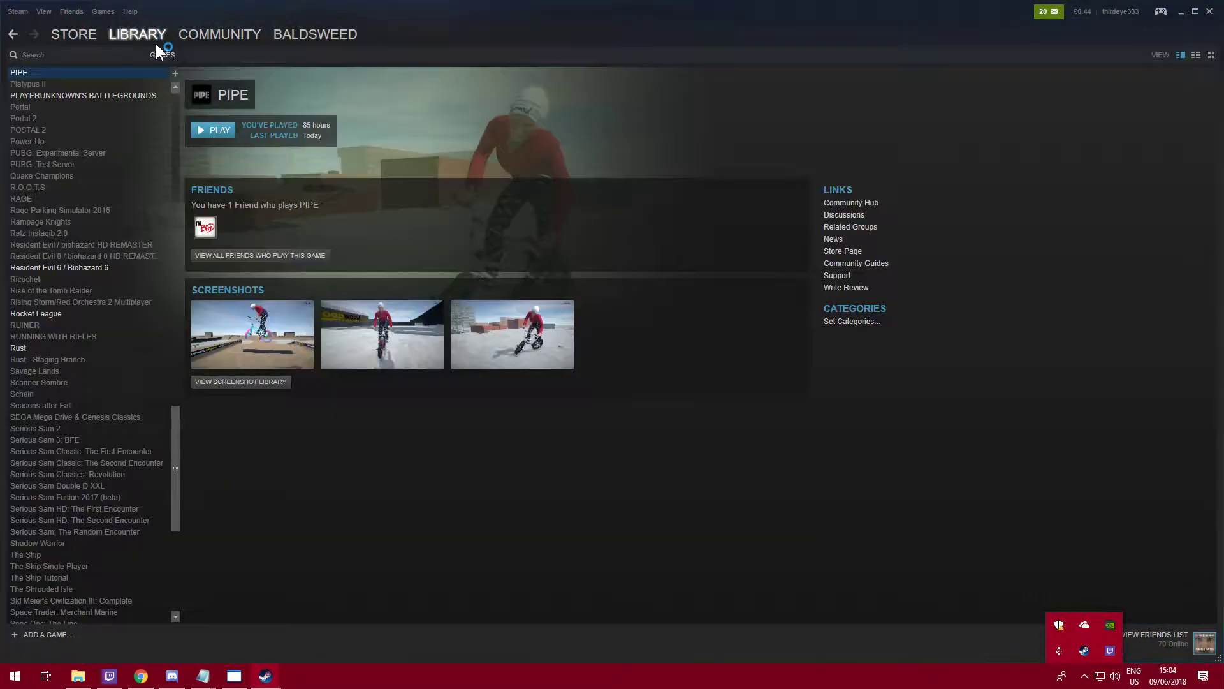
pyautogui.rightClick(49, 75)
pyautogui.click(82, 249)
pyautogui.click(595, 164)
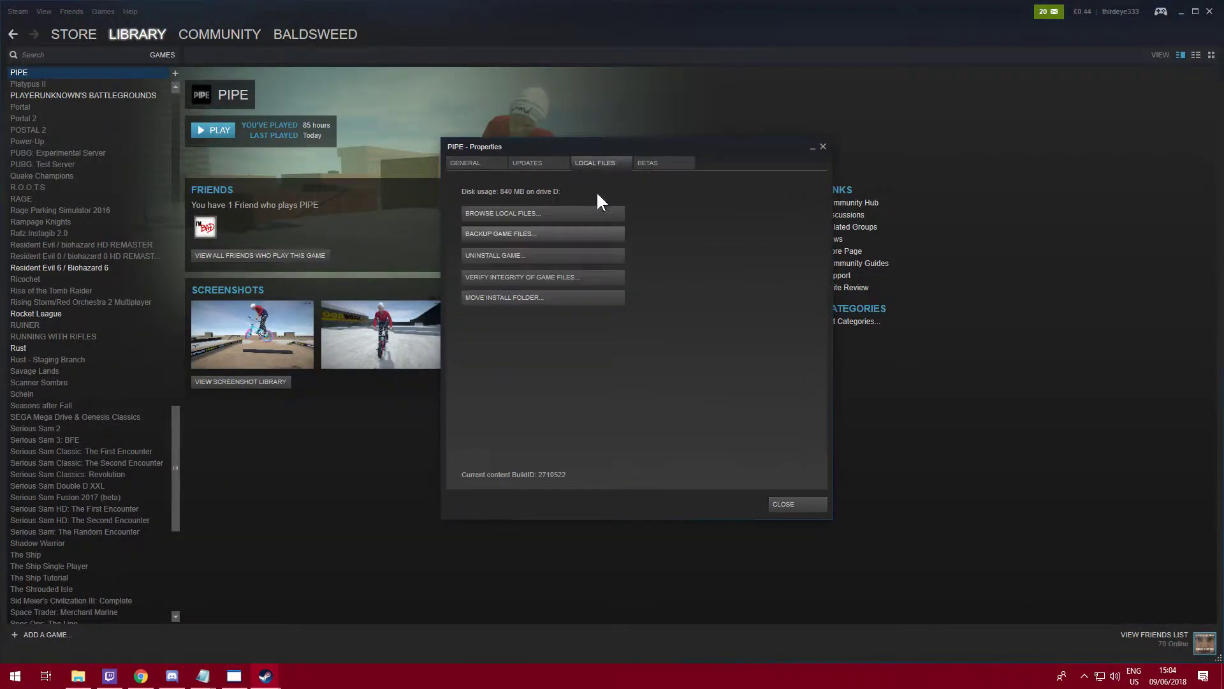
pyautogui.click(538, 214)
pyautogui.click(822, 141)
pyautogui.hotkey('ctrl', 'c')
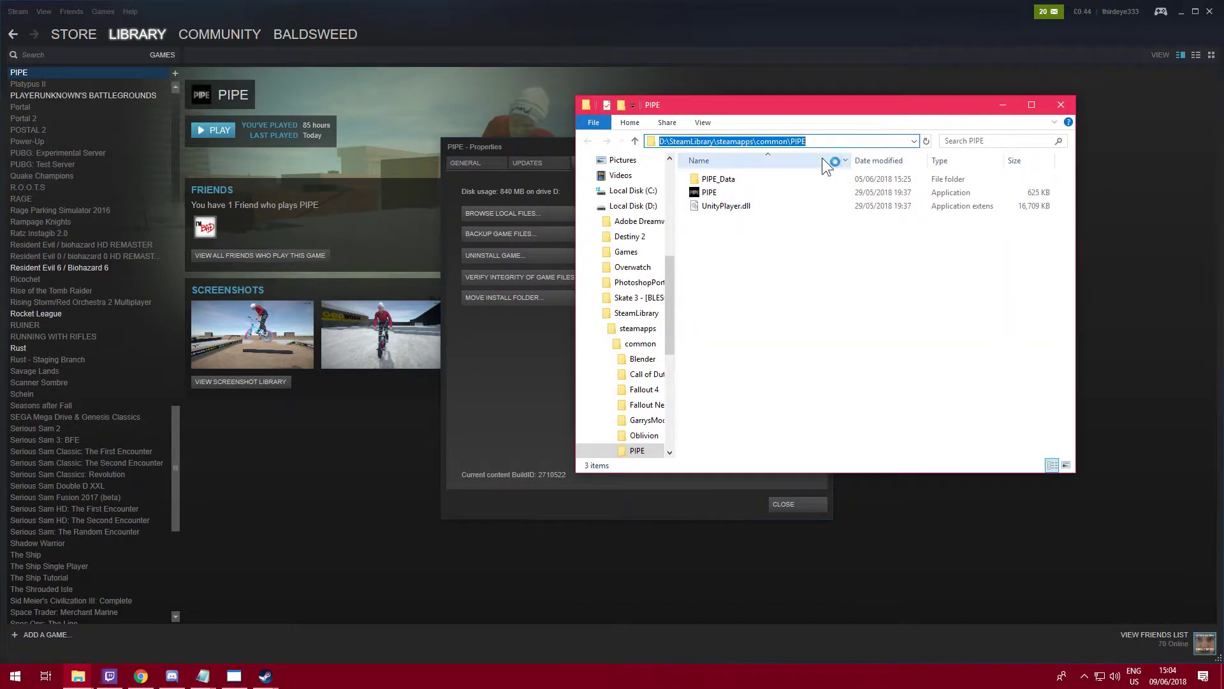
pyautogui.click(1061, 105)
pyautogui.click(1210, 12)
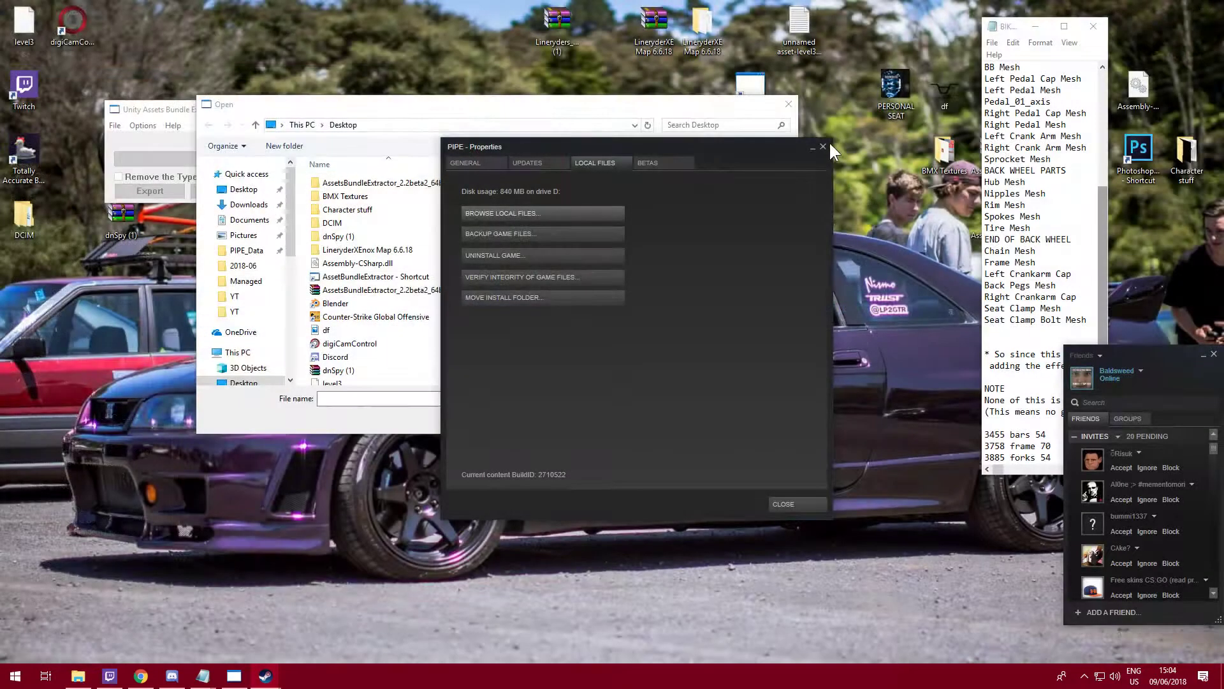
pyautogui.click(823, 146)
# Paste the PIPE path into the Open dialog and open PIPE_Data's level3 file.
pyautogui.click(424, 125)
pyautogui.hotkey('ctrl', 'v')
pyautogui.click(647, 124)
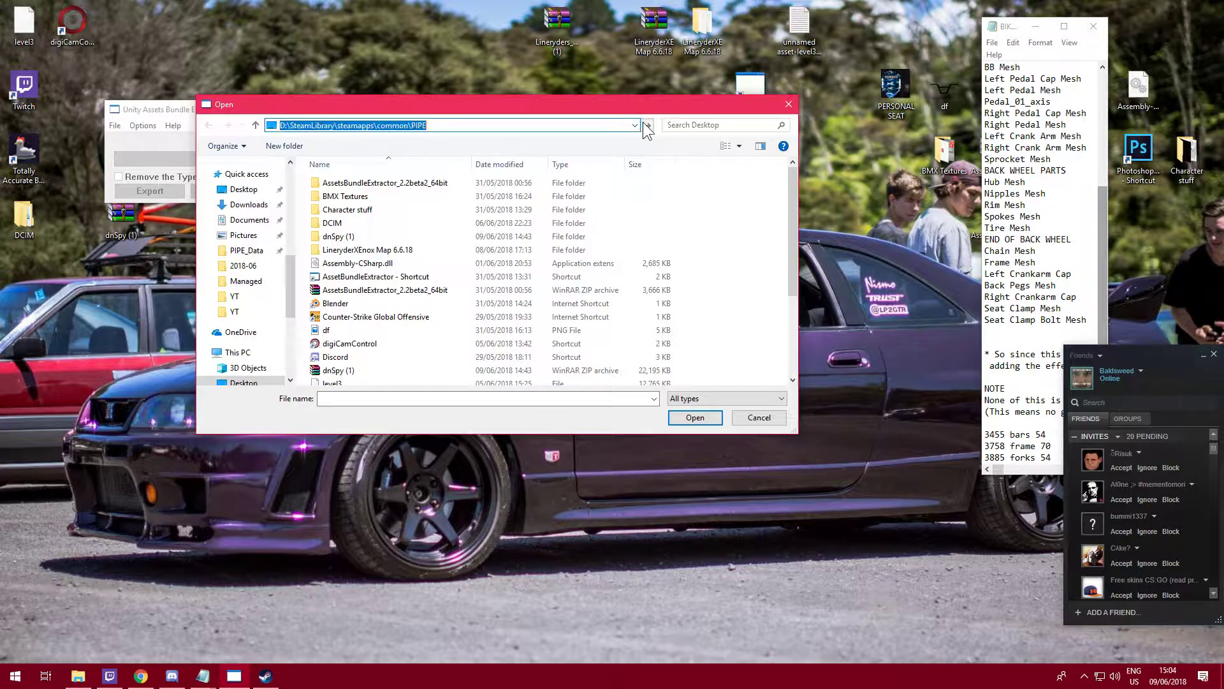
pyautogui.doubleClick(383, 183)
pyautogui.scroll(-2, 427, 287)
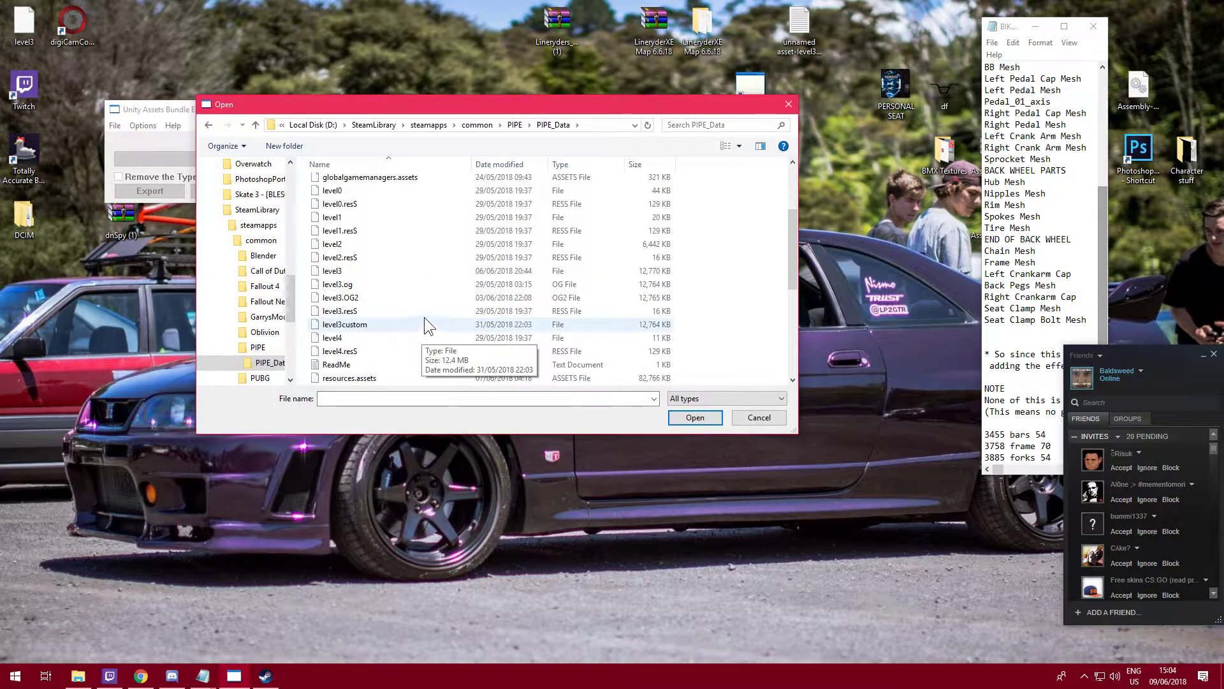
pyautogui.doubleClick(375, 271)
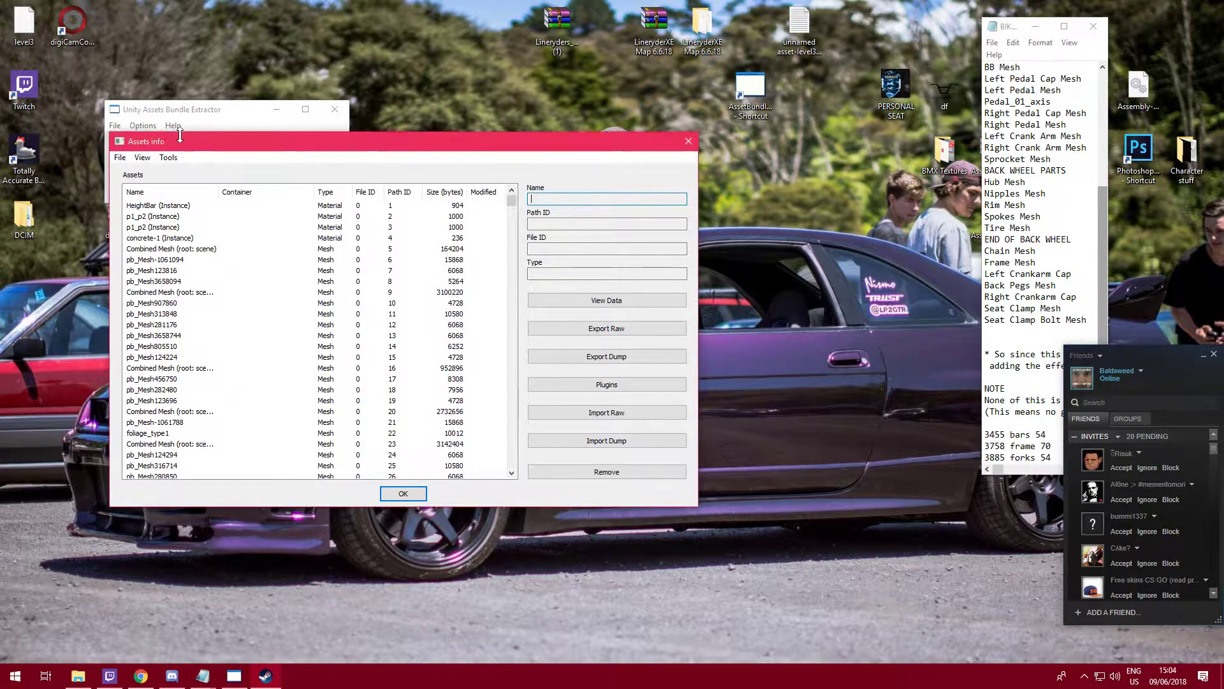
# Go to the level3 asset with Path ID 3455 via View > Go to asset.
pyautogui.moveTo(181, 134); pyautogui.dragTo(180, 126)
pyautogui.click(142, 150)
pyautogui.click(182, 192)
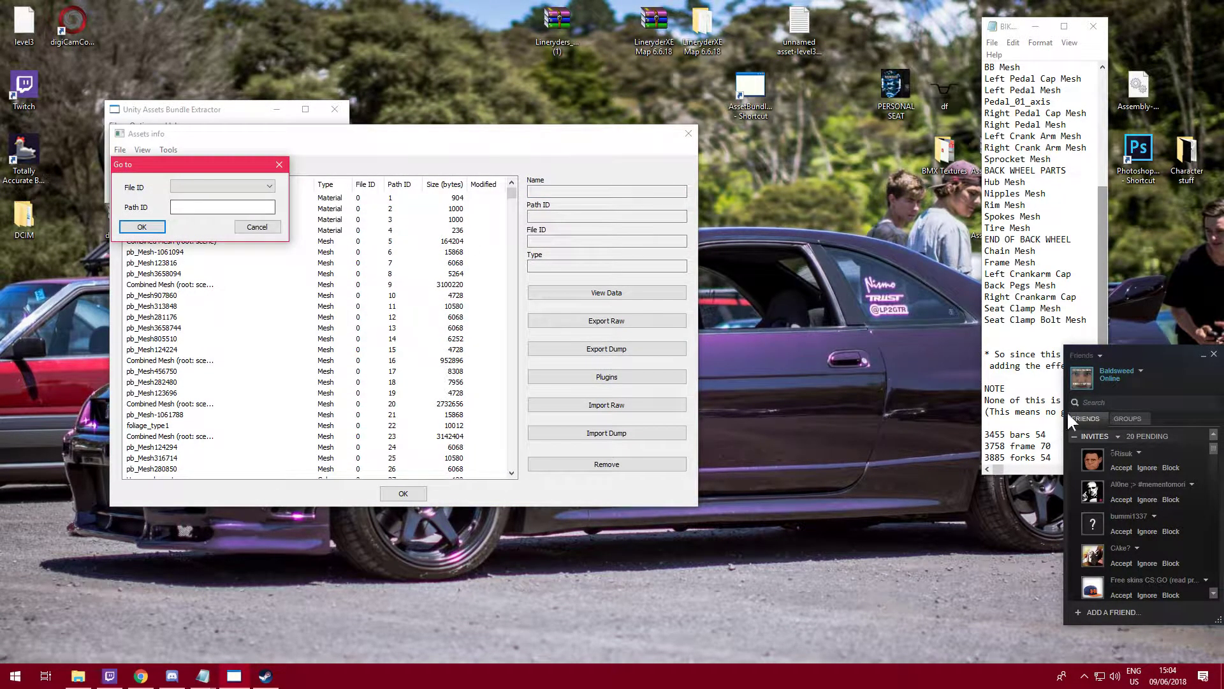
pyautogui.click(198, 208)
pyautogui.write('1000')
pyautogui.click(200, 185)
pyautogui.click(181, 194)
pyautogui.doubleClick(194, 207)
pyautogui.write('3455')
pyautogui.click(142, 227)
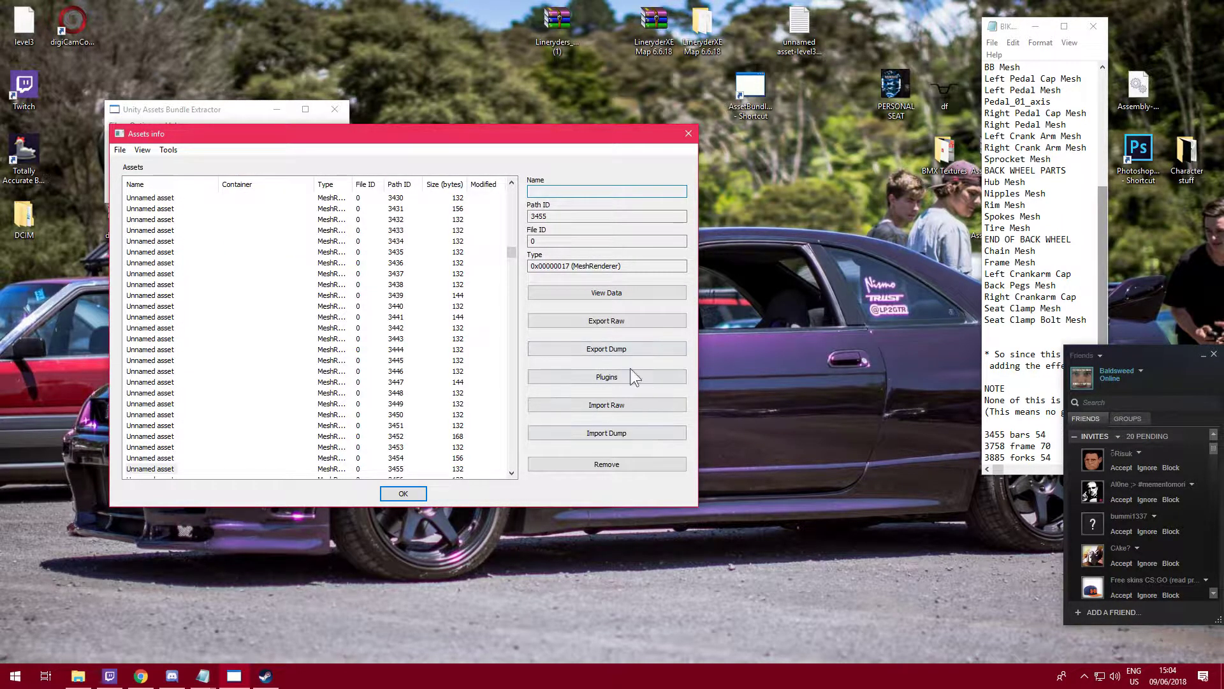
# Export the 3455 MeshRenderer as a text dump saved to the Desktop.
pyautogui.moveTo(509, 138); pyautogui.dragTo(766, 76)
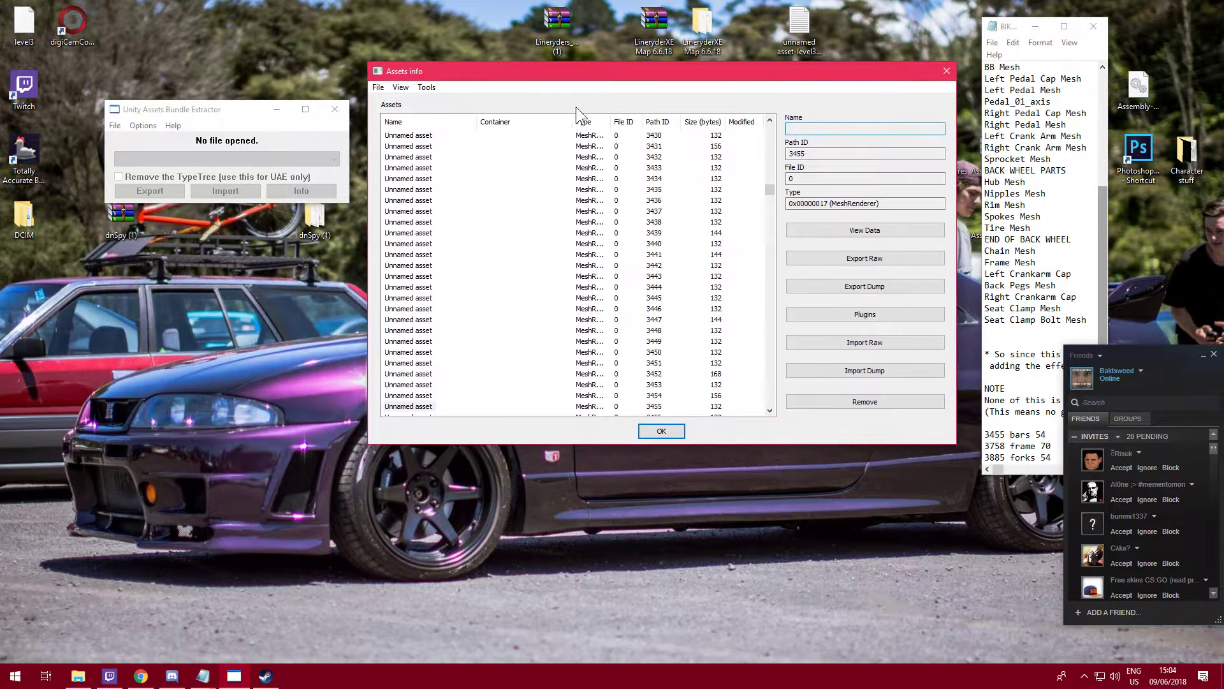
pyautogui.click(190, 124)
pyautogui.click(876, 286)
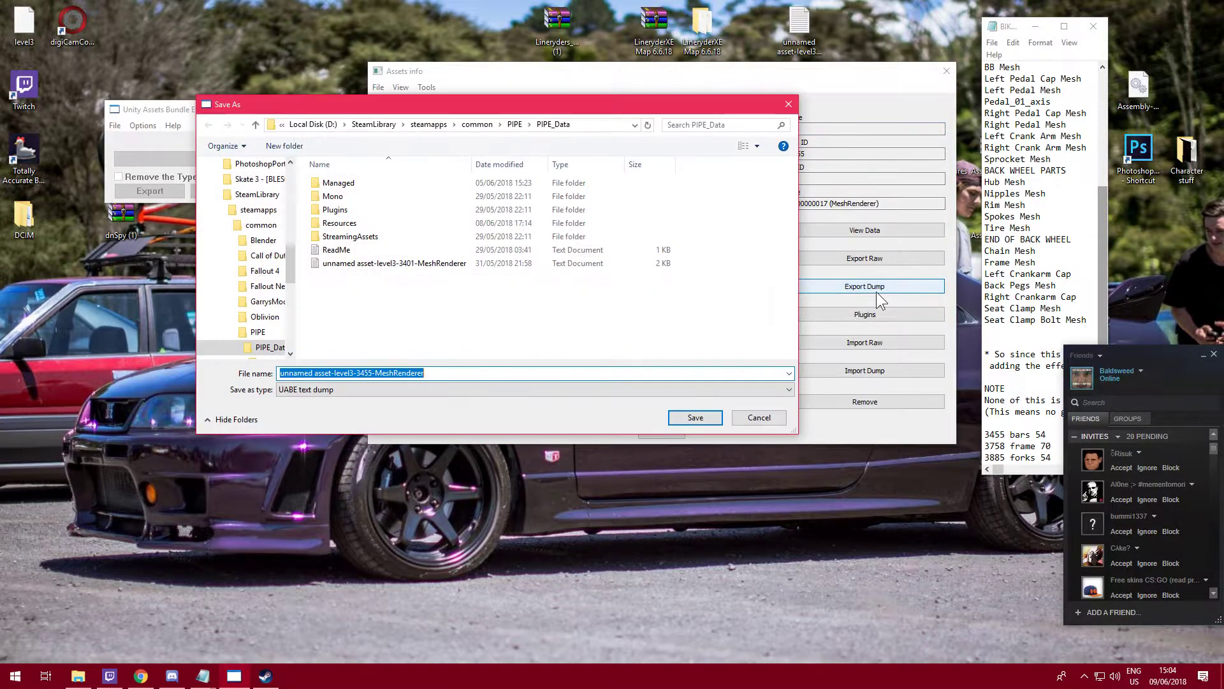
pyautogui.click(372, 372)
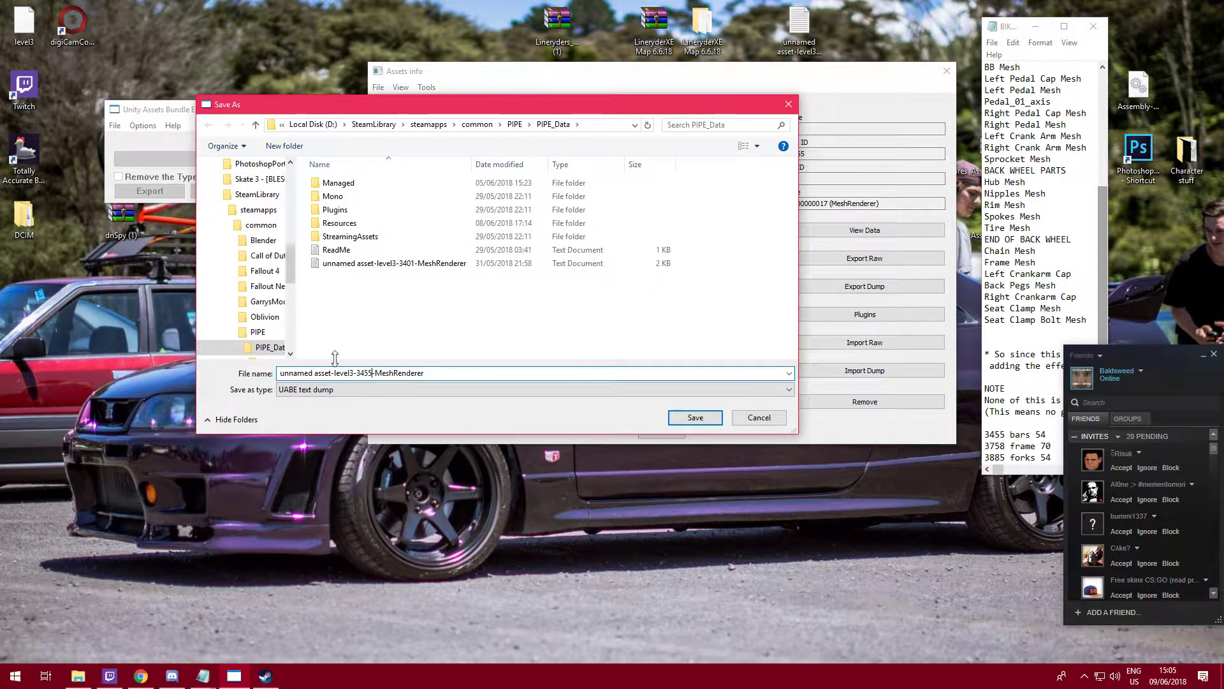
pyautogui.scroll(10, 277, 184)
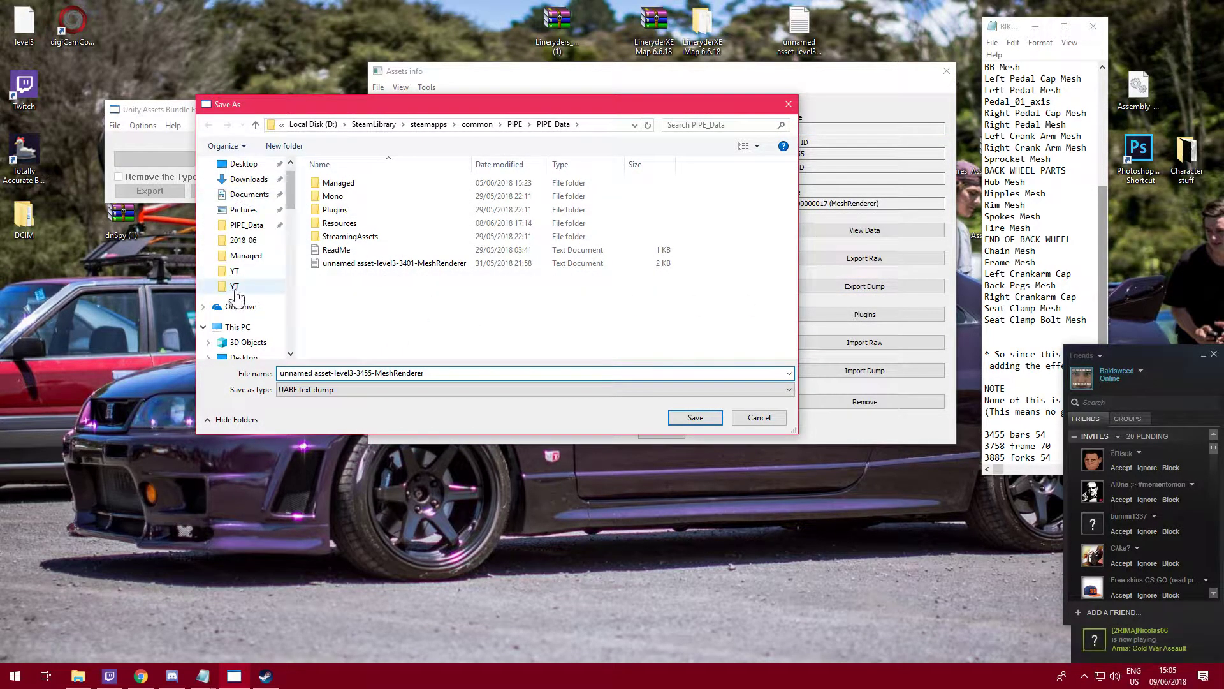
pyautogui.click(223, 160)
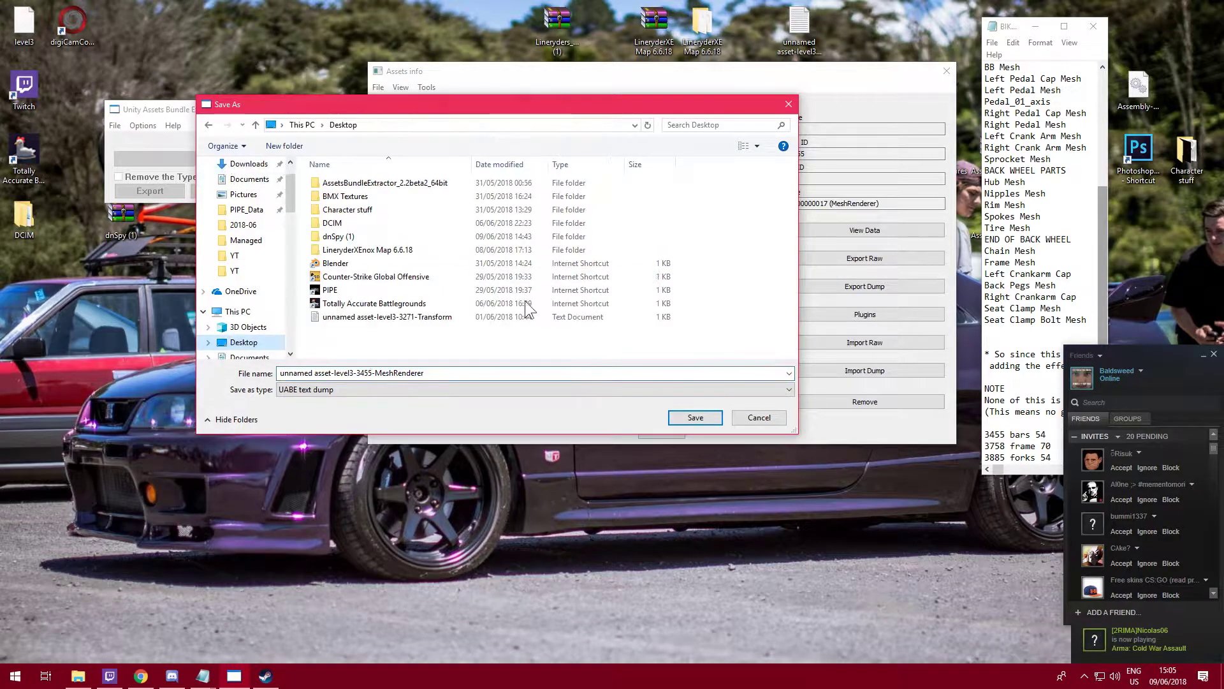
pyautogui.click(708, 419)
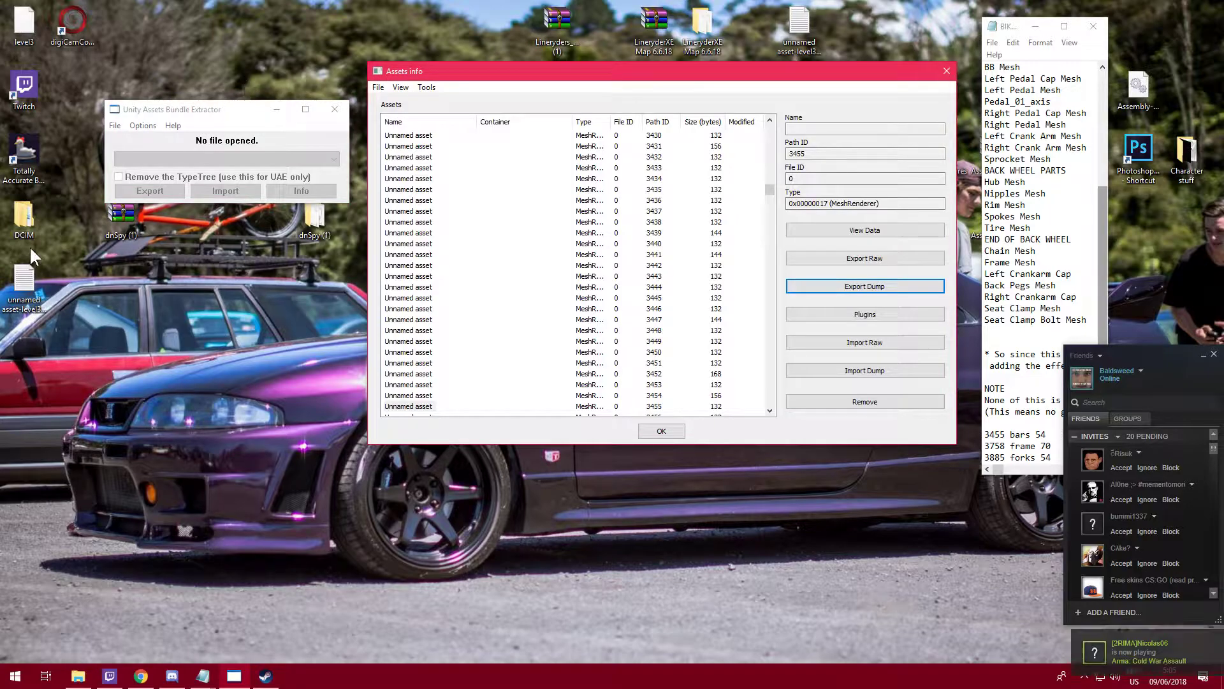
# Open the 3455 MeshRenderer dump from the desktop in Notepad.
pyautogui.click(29, 295)
pyautogui.moveTo(88, 309); pyautogui.dragTo(143, 365)
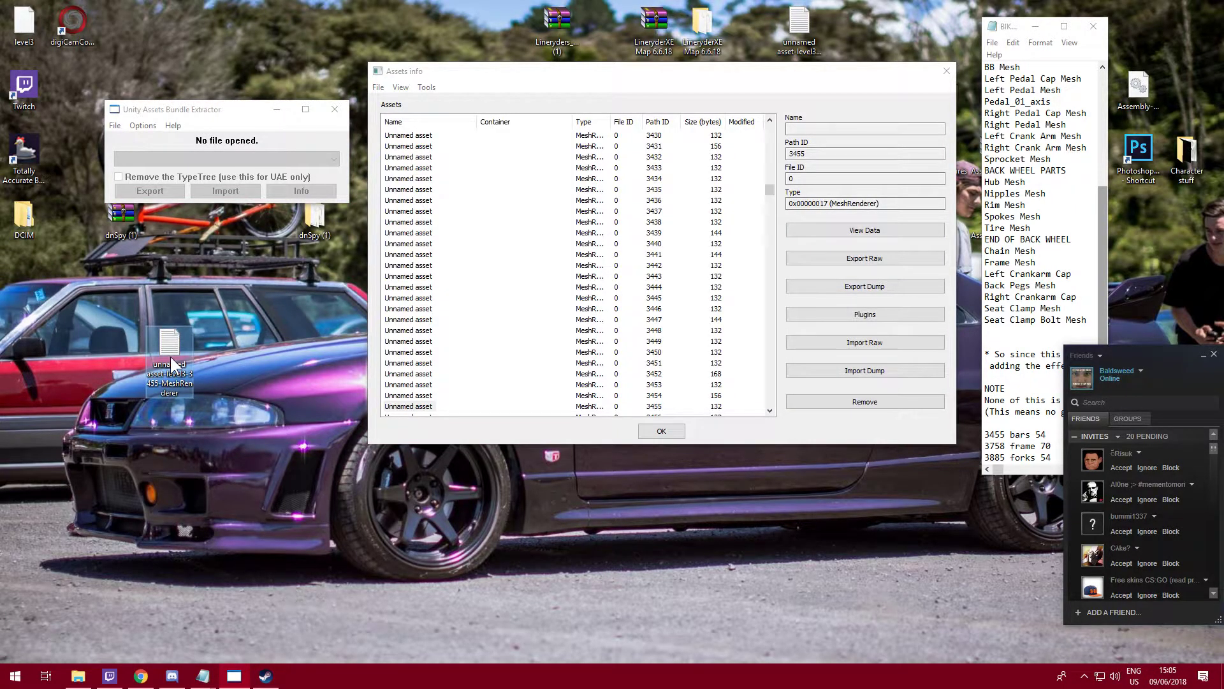
pyautogui.doubleClick(170, 357)
pyautogui.moveTo(232, 178); pyautogui.dragTo(246, 50)
pyautogui.scroll(-1, 218, 224)
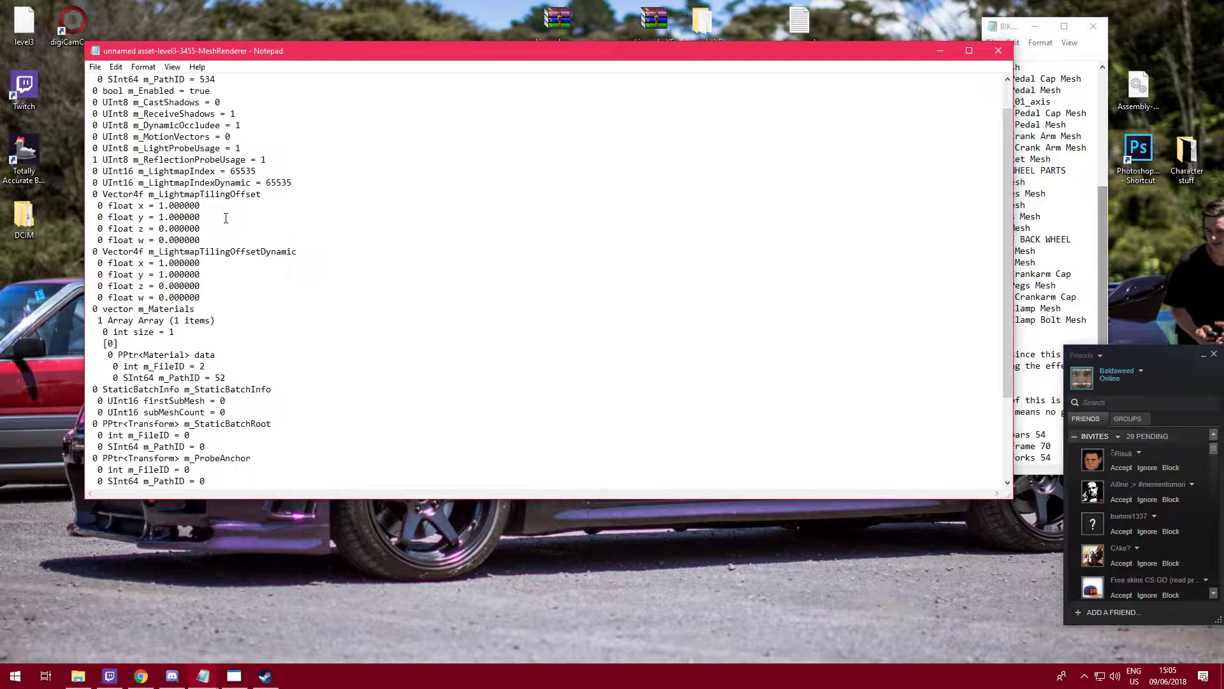
pyautogui.scroll(-3, 226, 218)
pyautogui.scroll(-1, 232, 167)
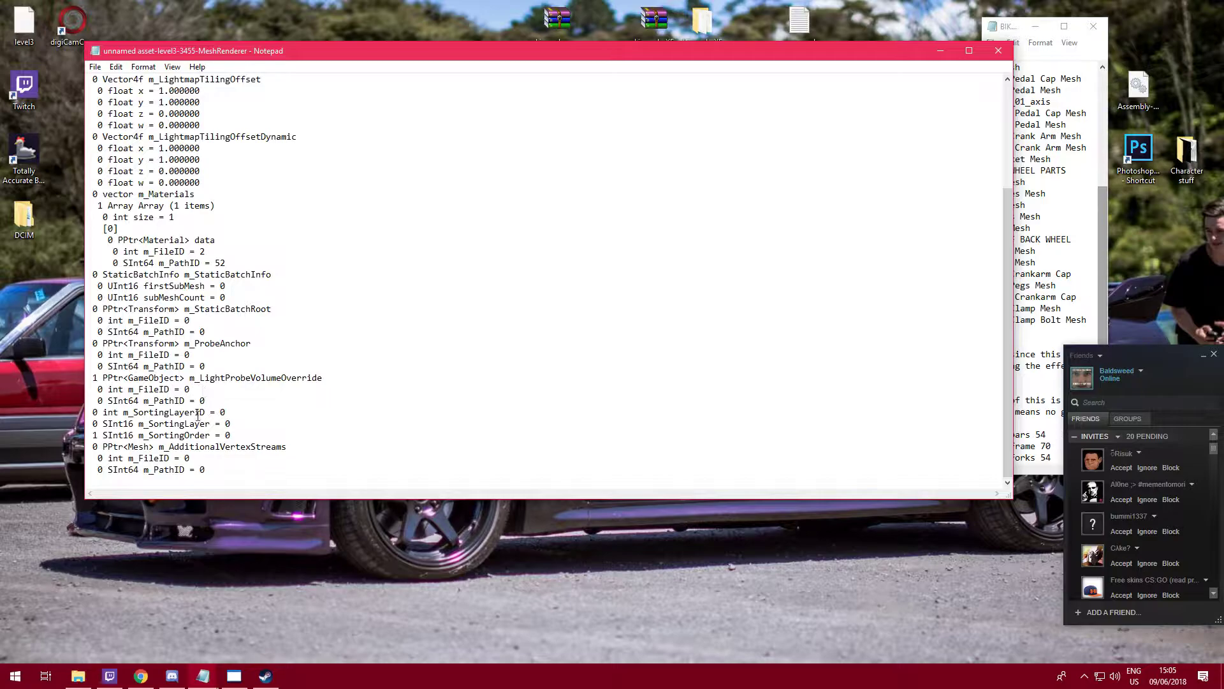
pyautogui.click(206, 474)
# Change the m_Materials m_PathID from 52 to 54, checking the bike notes.
pyautogui.moveTo(108, 240); pyautogui.dragTo(237, 262)
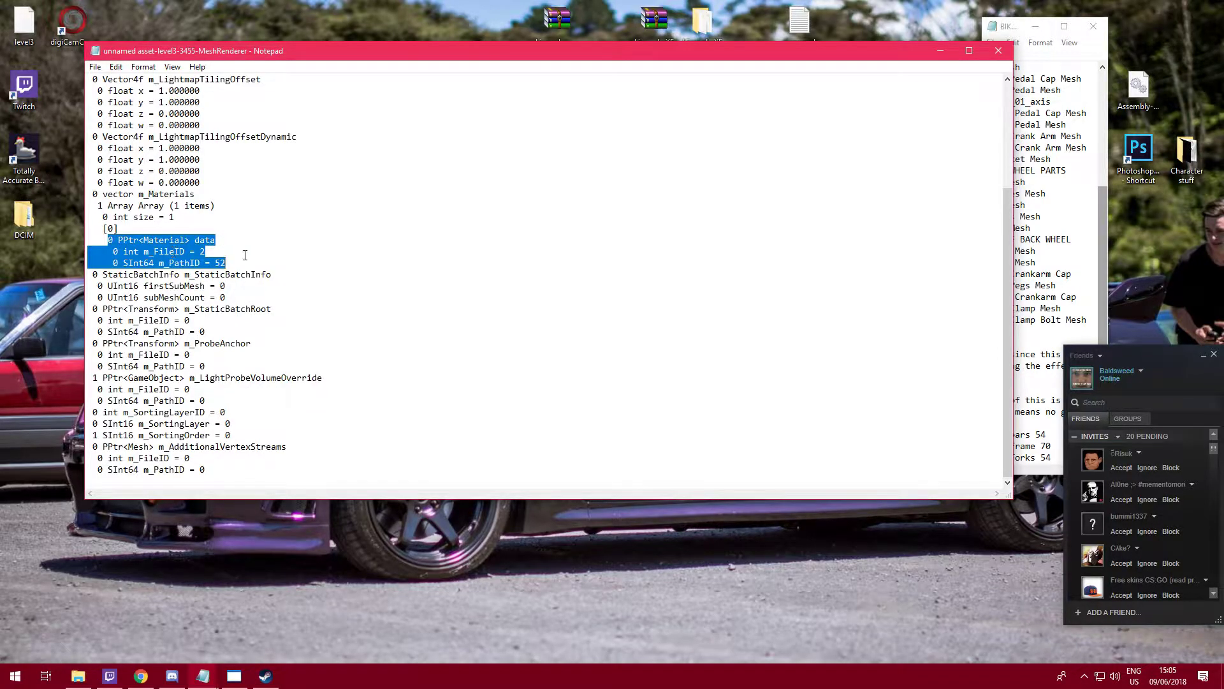
pyautogui.click(205, 251)
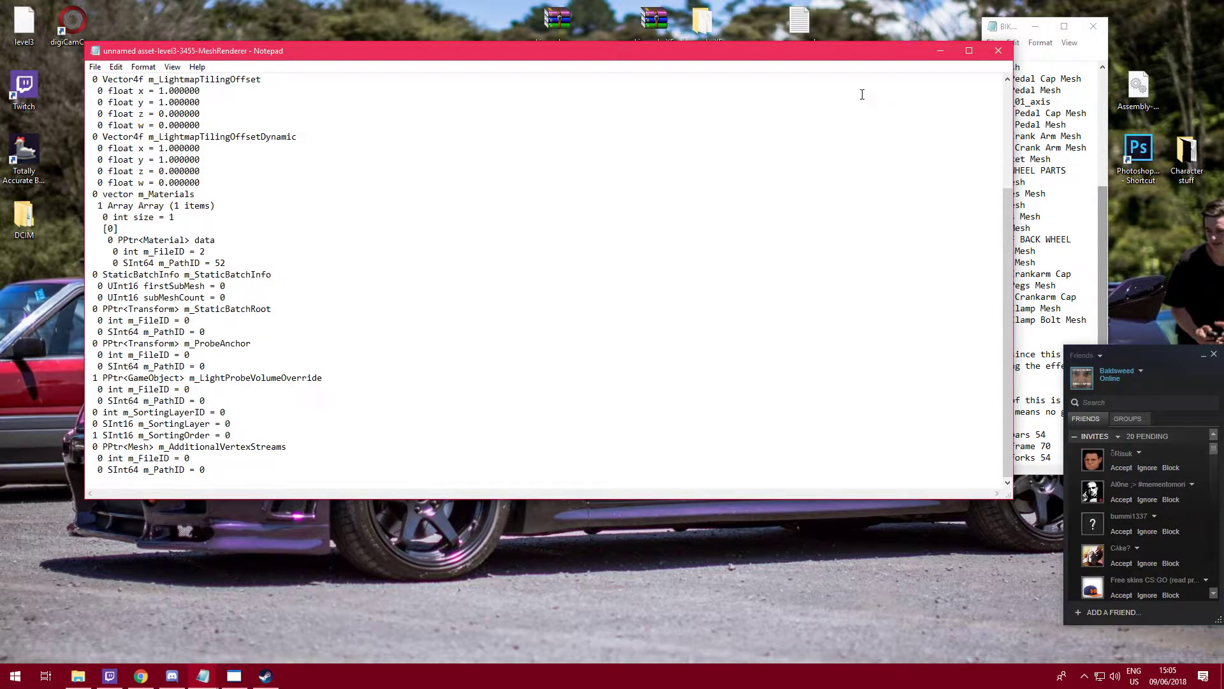
pyautogui.press('Down')
pyautogui.press('End')
pyautogui.moveTo(122, 263); pyautogui.dragTo(227, 263)
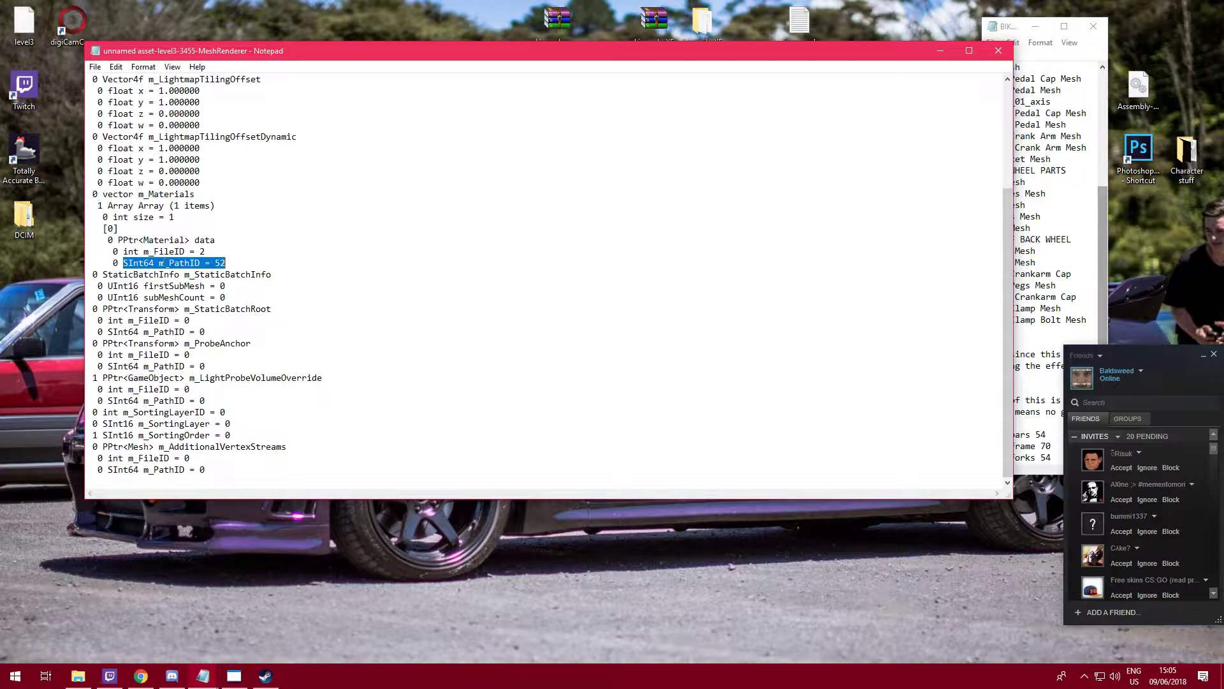
pyautogui.click(259, 265)
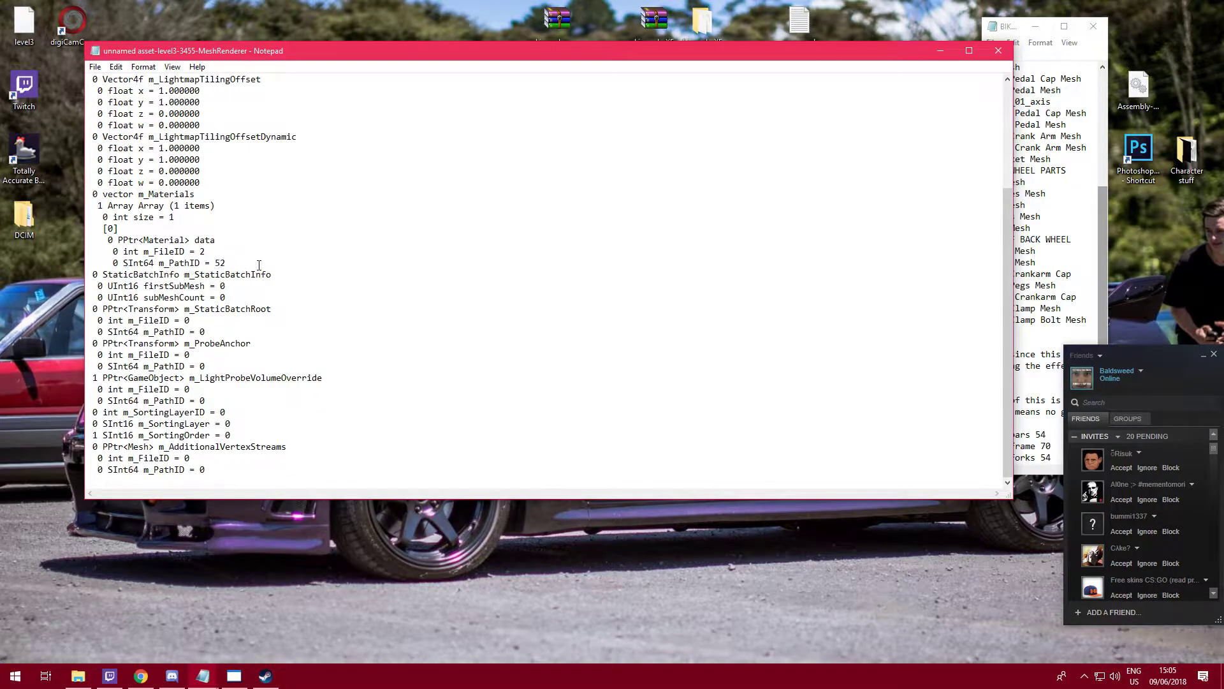
pyautogui.click(1049, 36)
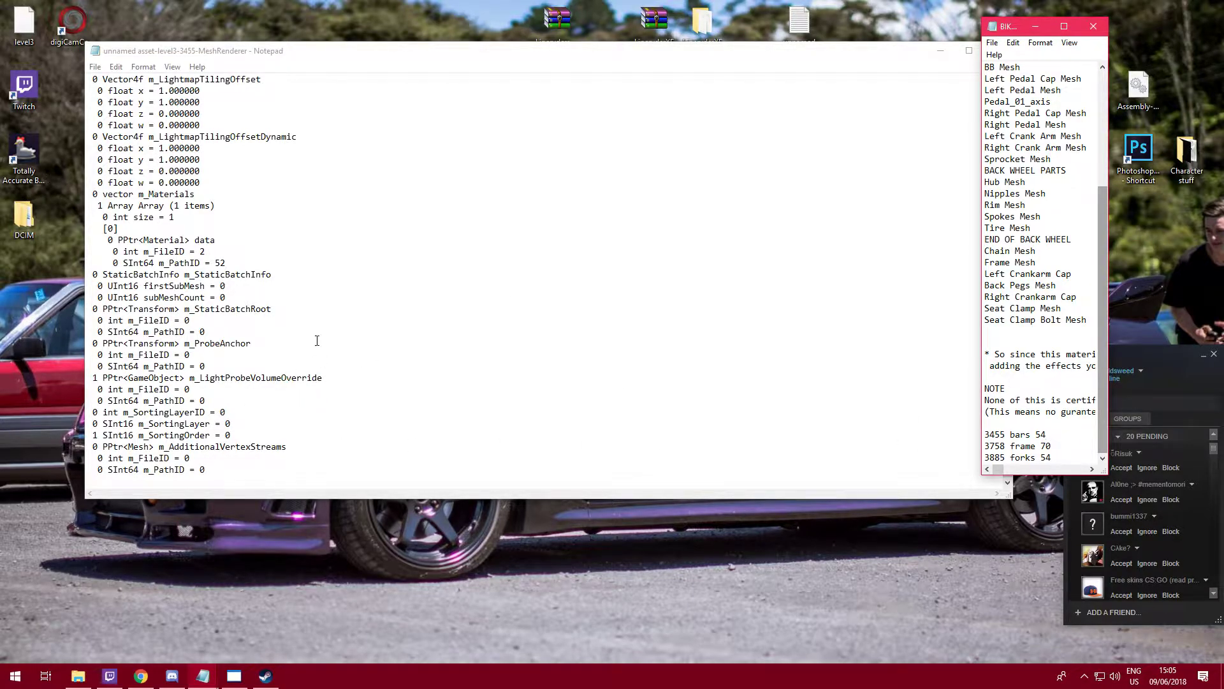
pyautogui.click(236, 262)
pyautogui.write('4')
# Save the edited 3455 dump and close Notepad.
pyautogui.click(96, 66)
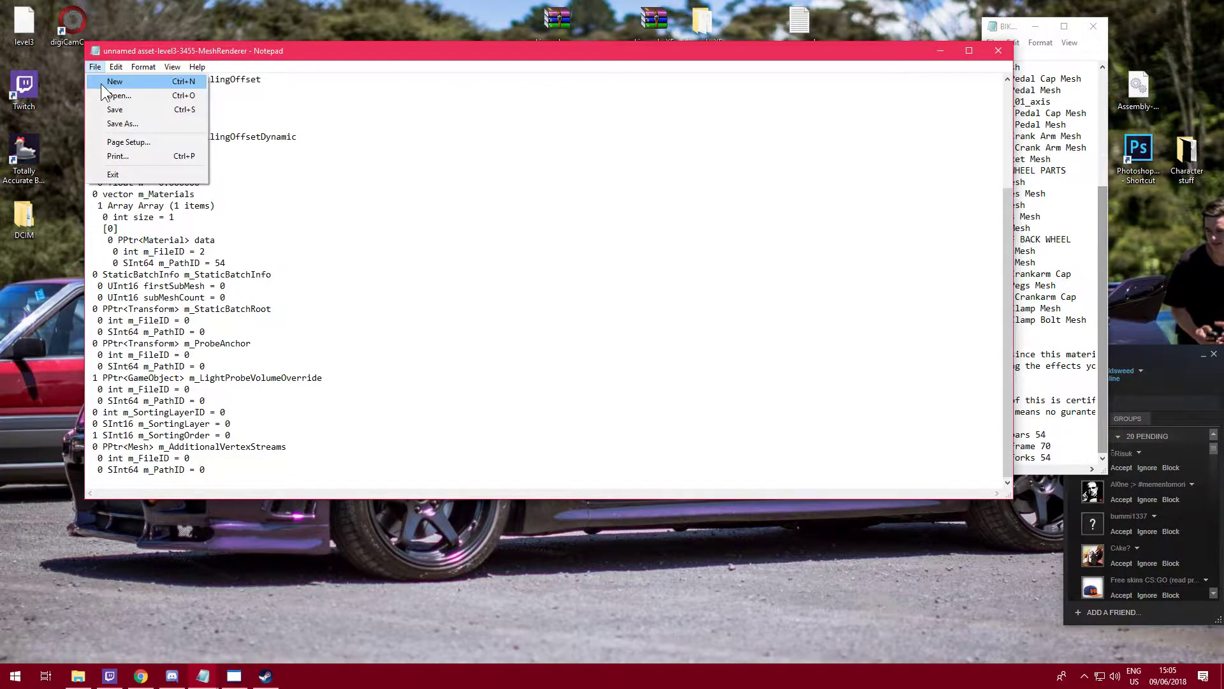
pyautogui.click(112, 108)
pyautogui.click(999, 46)
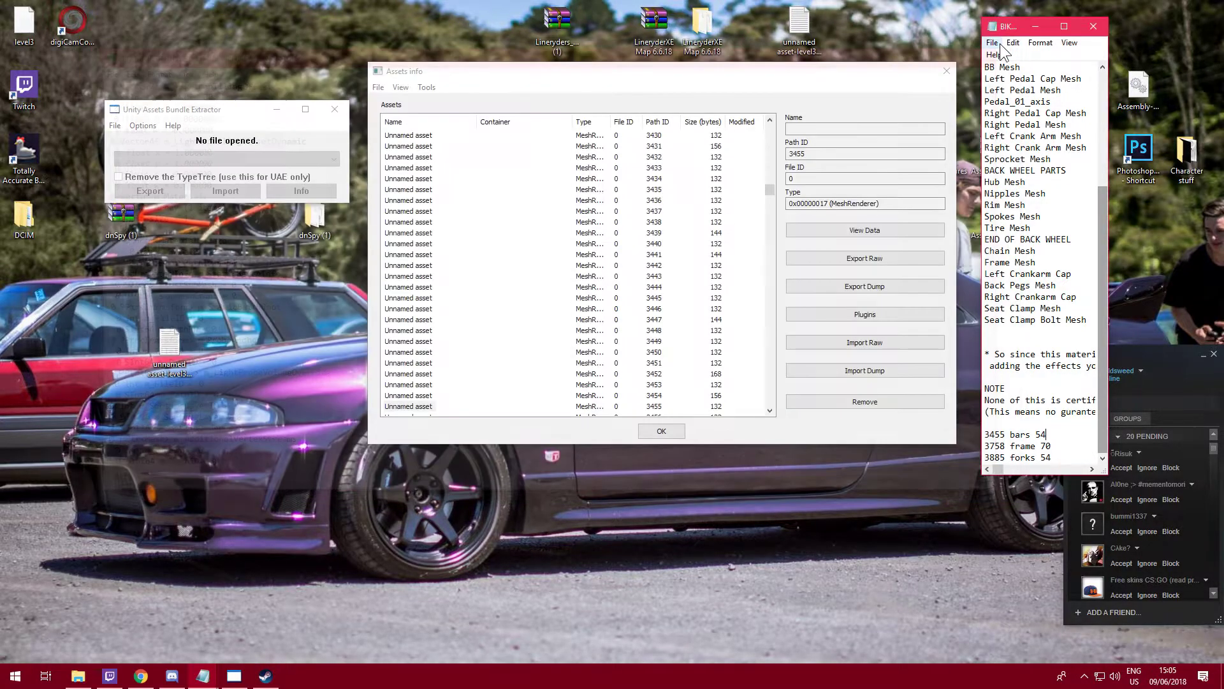
# Import the edited unnamed asset-level3-3455-MeshRenderer dump into asset 3455.
pyautogui.click(884, 375)
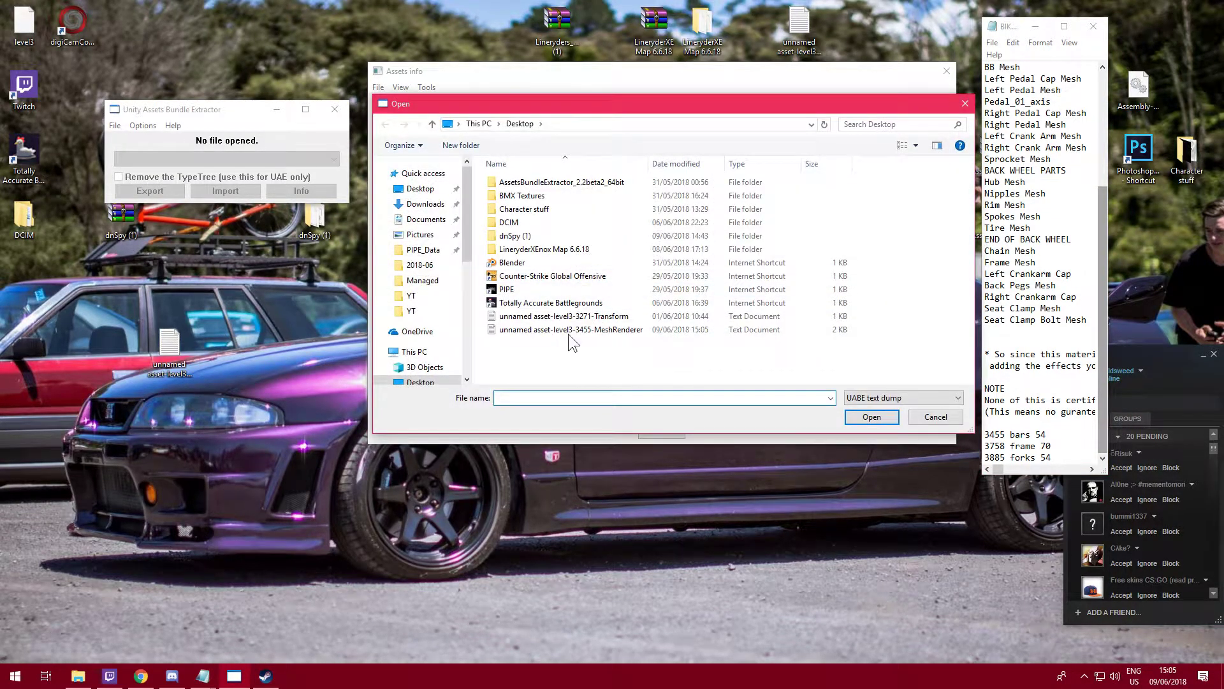
pyautogui.click(568, 330)
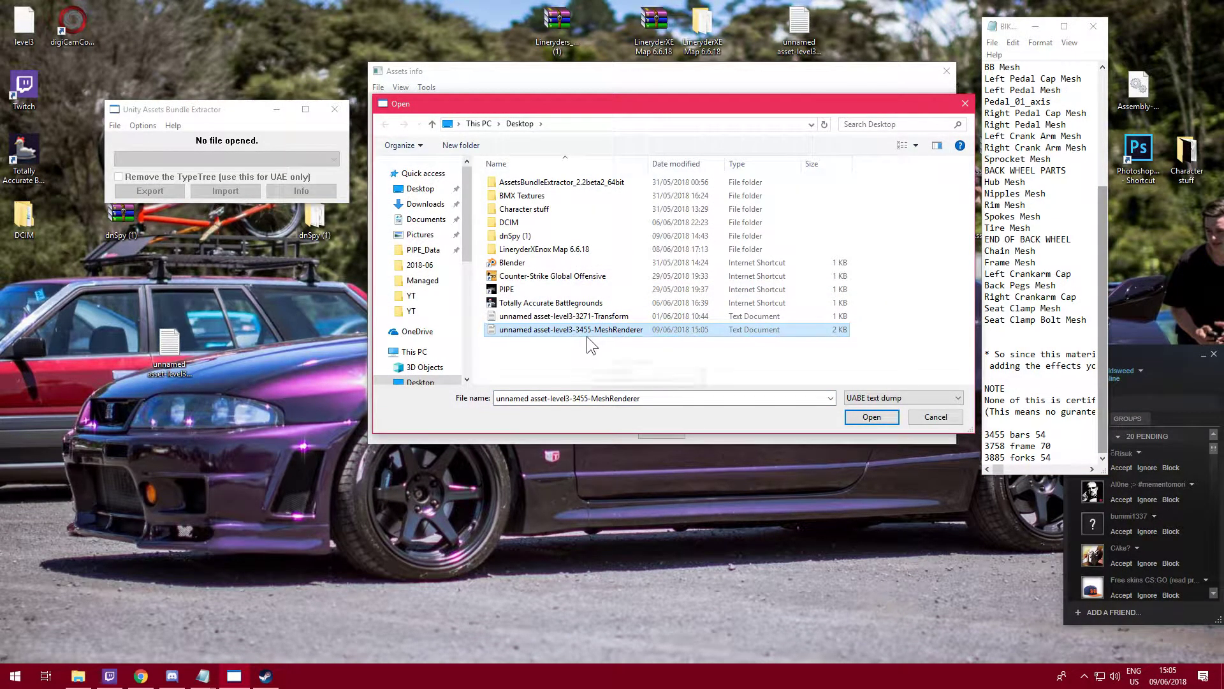
pyautogui.doubleClick(584, 334)
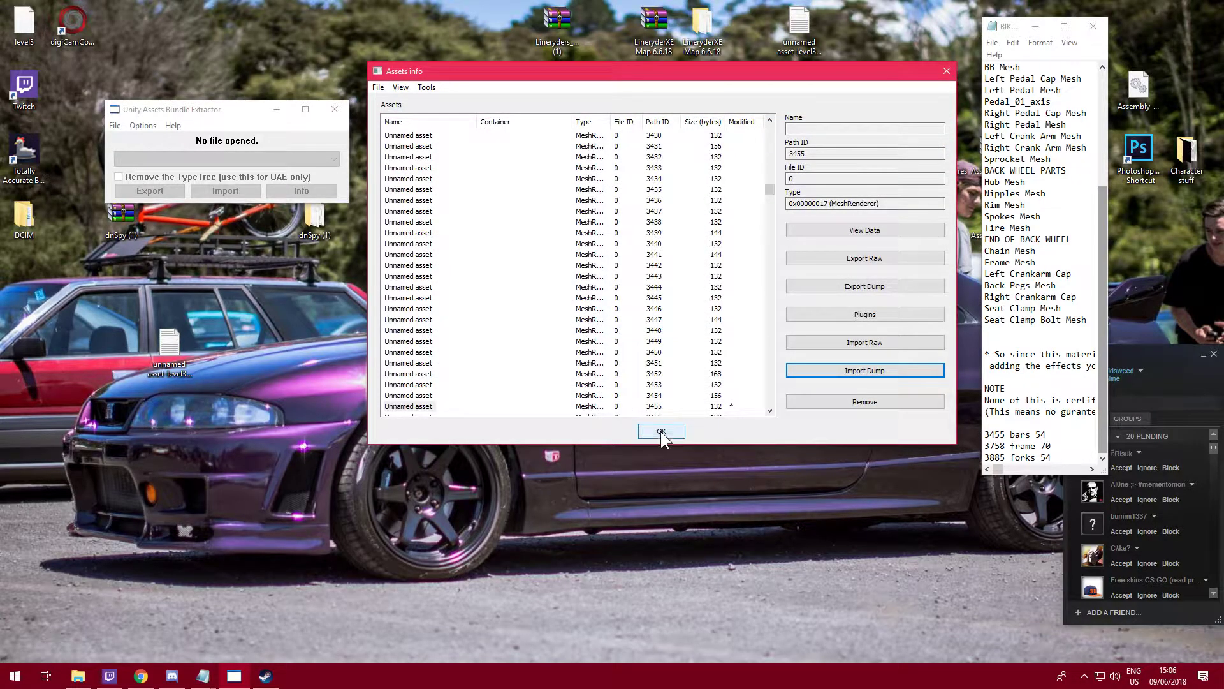
pyautogui.scroll(-3, 675, 334)
pyautogui.click(1063, 447)
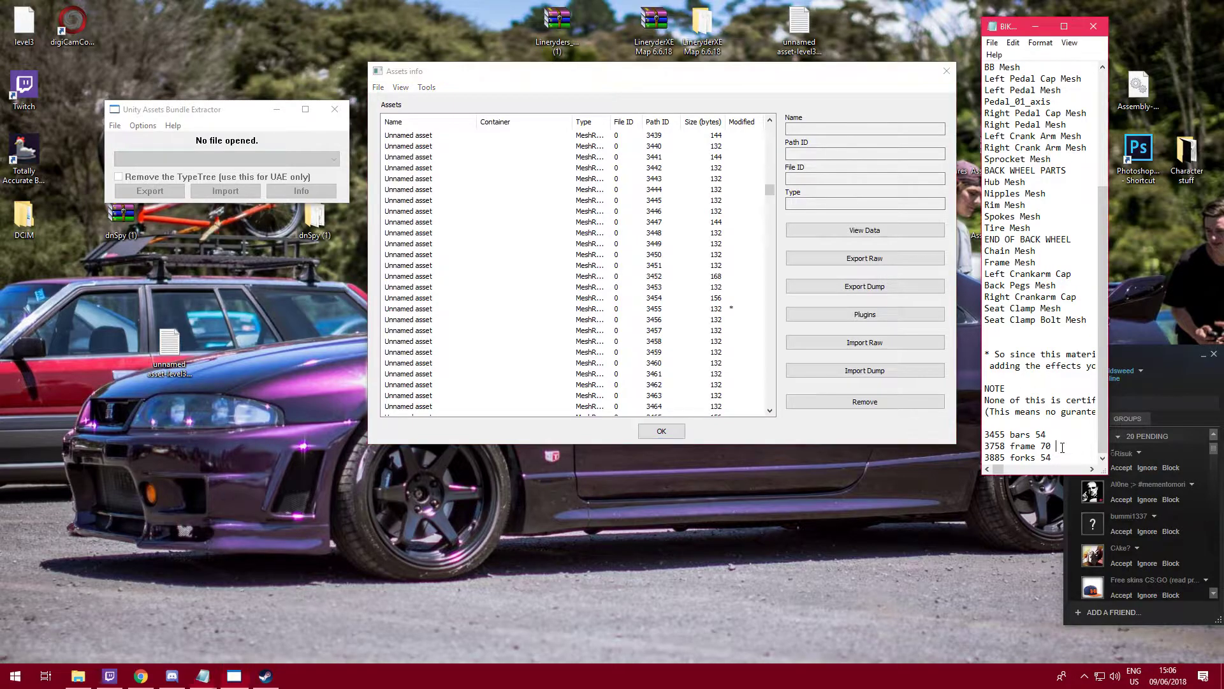
# Go to level3 asset 3758, export its MeshRenderer dump to the desktop, and open it in Notepad.
pyautogui.click(1063, 438)
pyautogui.click(426, 88)
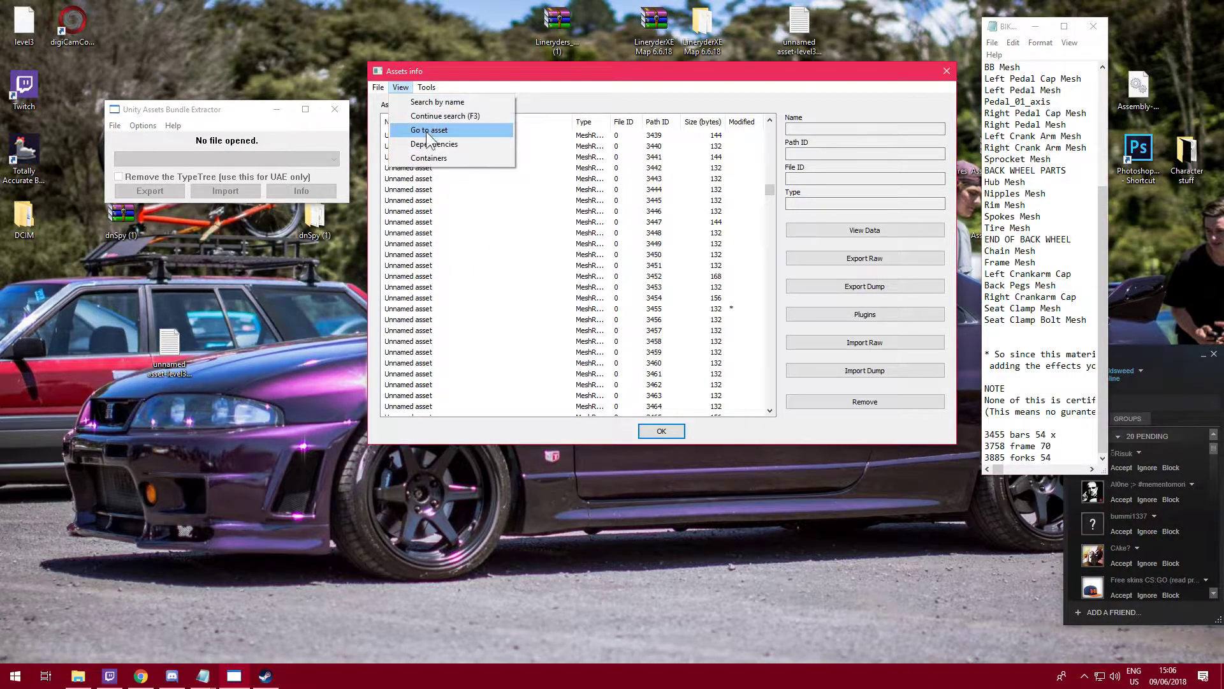
pyautogui.click(428, 132)
pyautogui.click(445, 123)
pyautogui.click(452, 146)
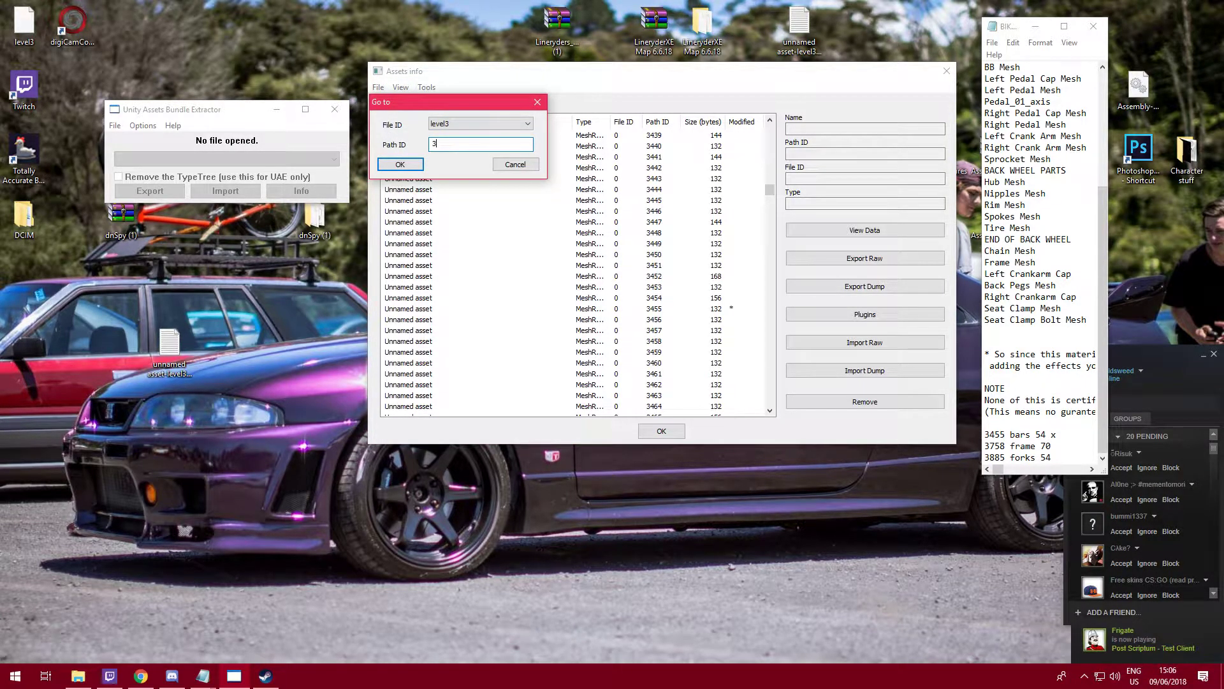
pyautogui.click(406, 164)
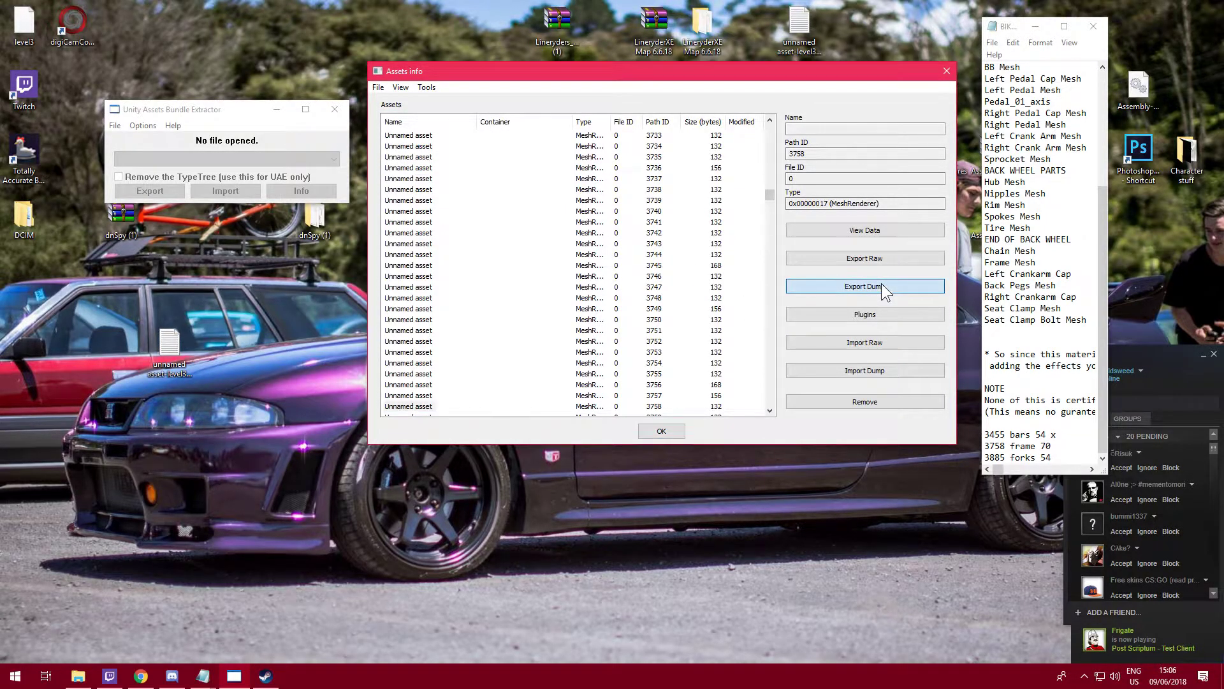
pyautogui.click(881, 284)
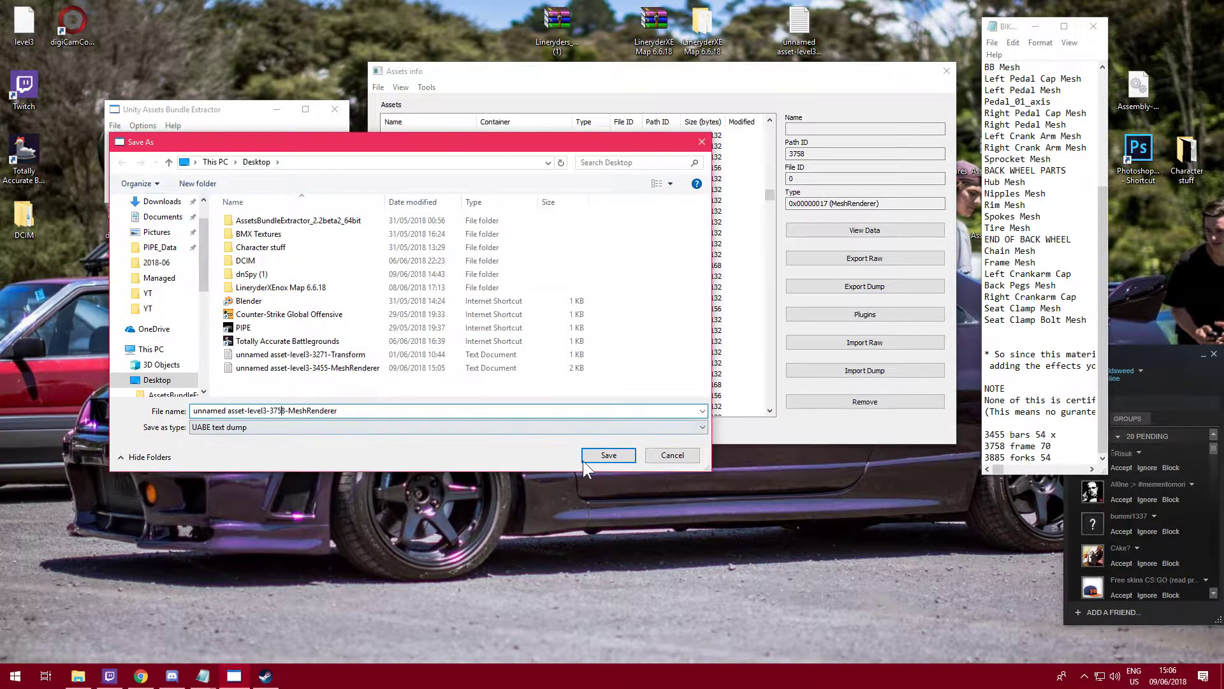
pyautogui.click(614, 455)
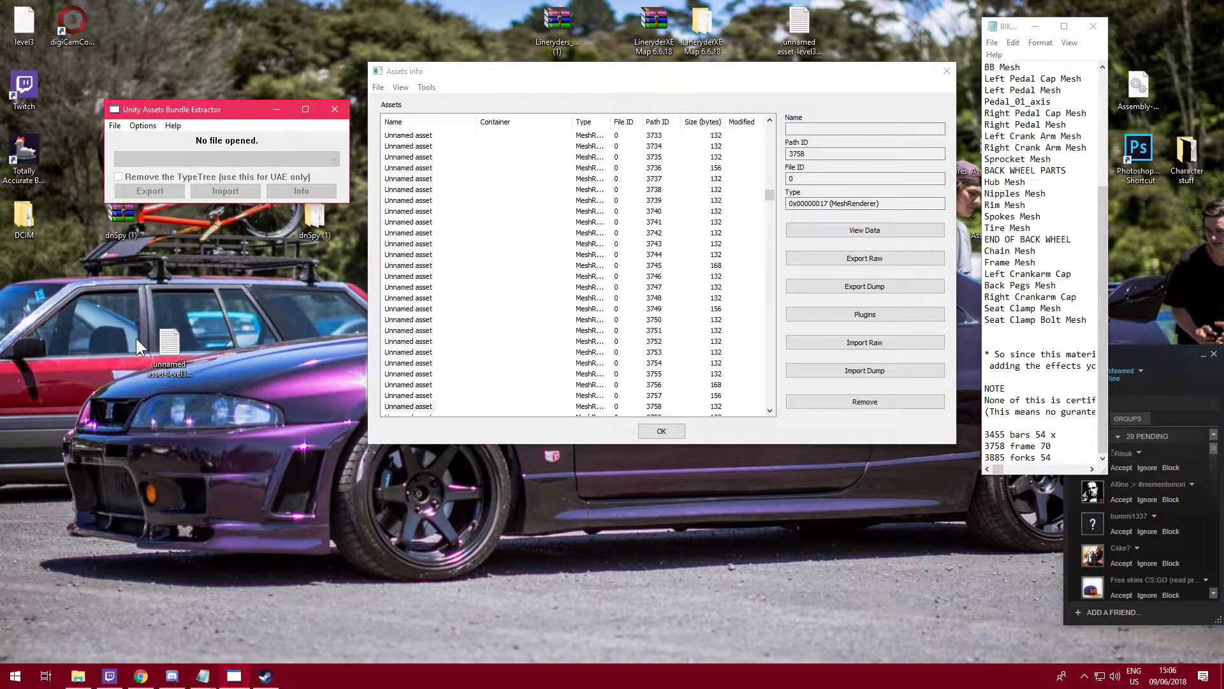
pyautogui.doubleClick(37, 300)
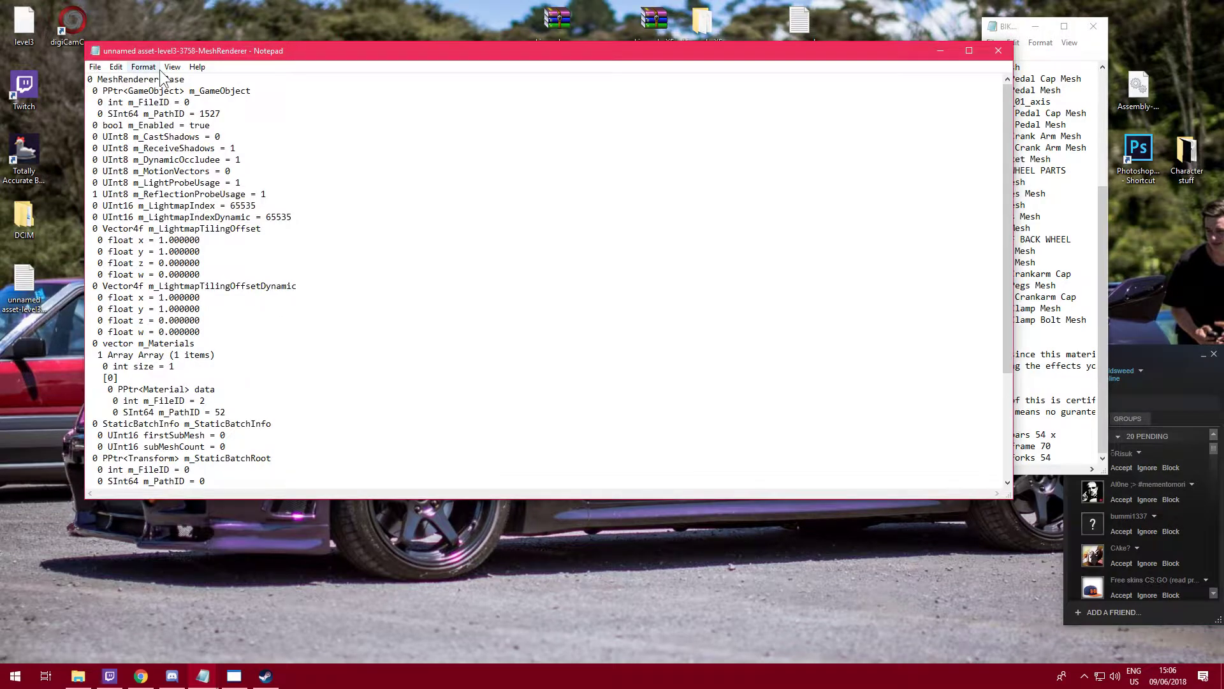
# In the 3758 MeshRenderer dump, replace the material m_PathID 52 with 70.
pyautogui.scroll(-5, 204, 274)
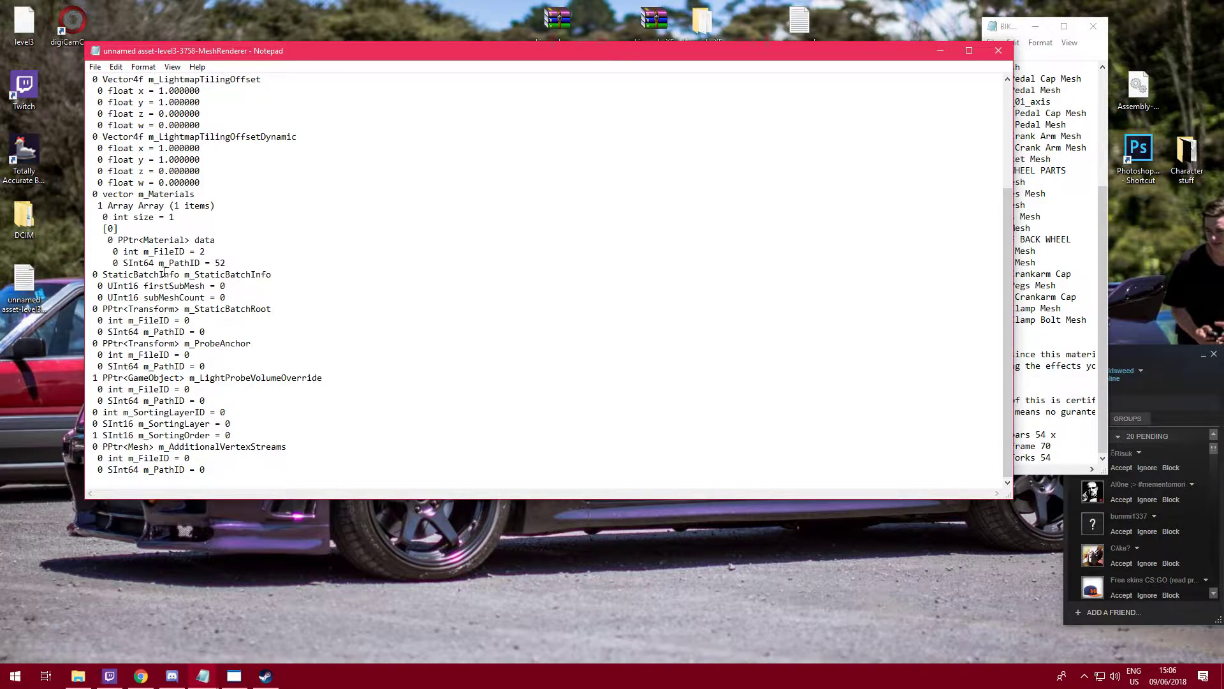
pyautogui.click(233, 259)
pyautogui.press('BackSpace')
pyautogui.press('BackSpace')
pyautogui.write('70')
# Import the edited 3758 dump into asset 3758 and mark 3758 with an x in the notes.
pyautogui.click(997, 48)
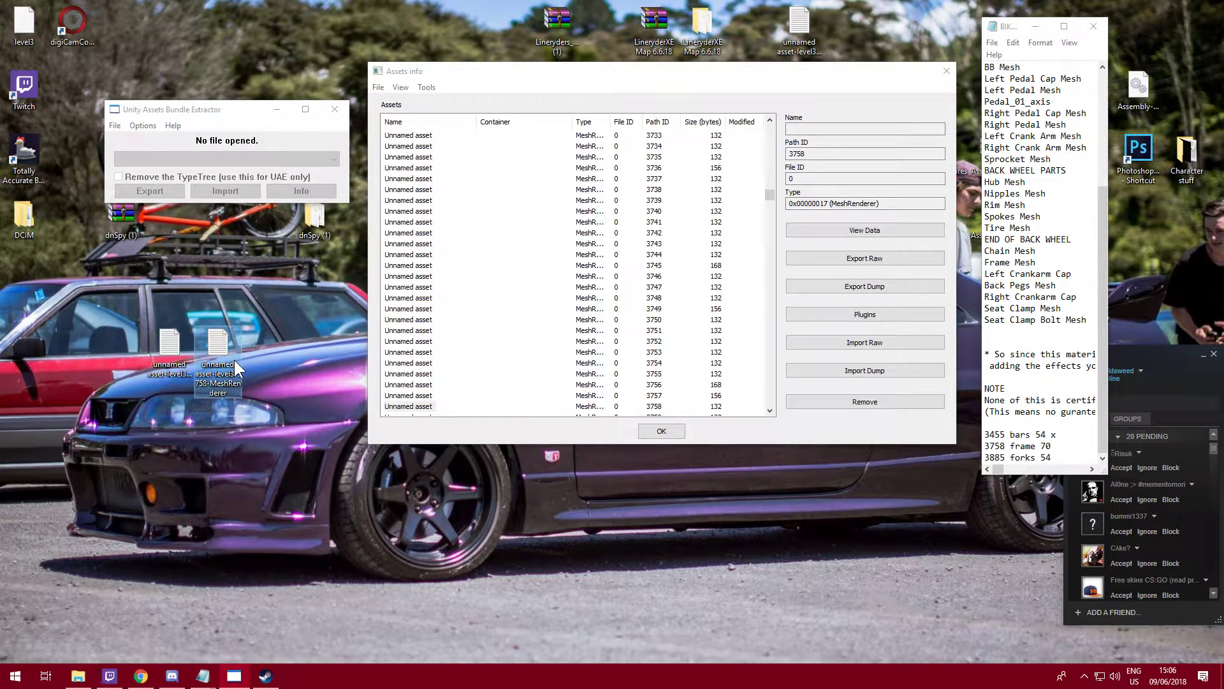
pyautogui.click(113, 111)
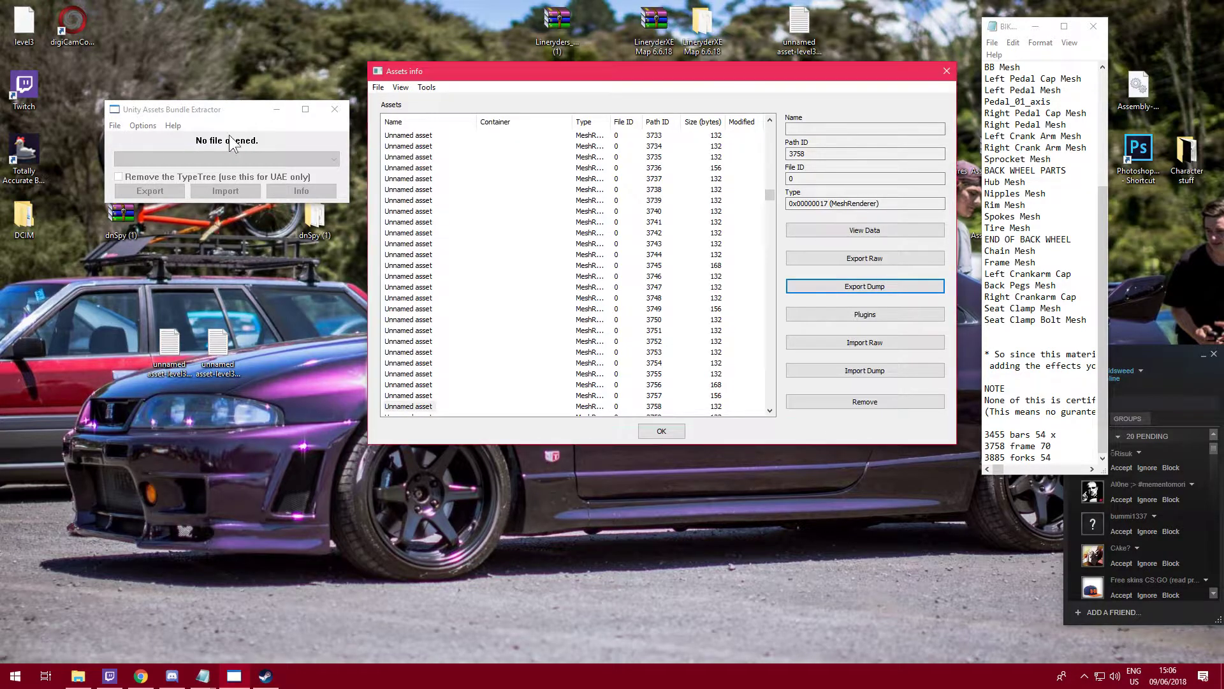
pyautogui.click(867, 373)
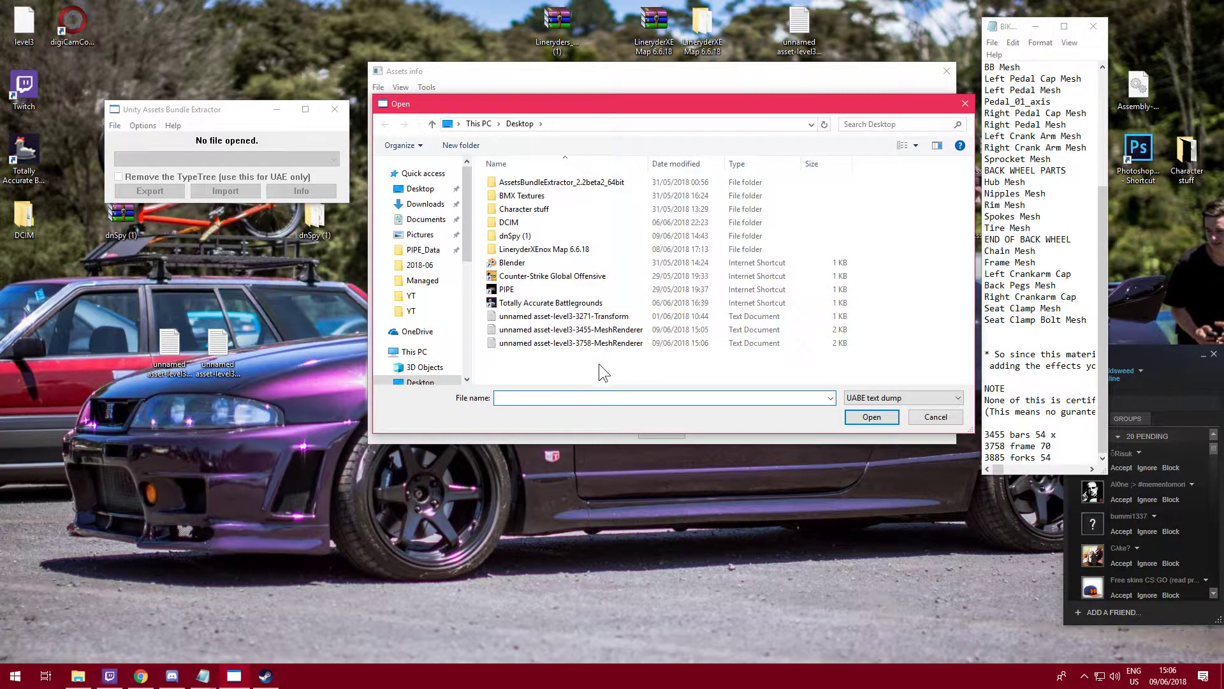
pyautogui.click(656, 344)
pyautogui.doubleClick(688, 344)
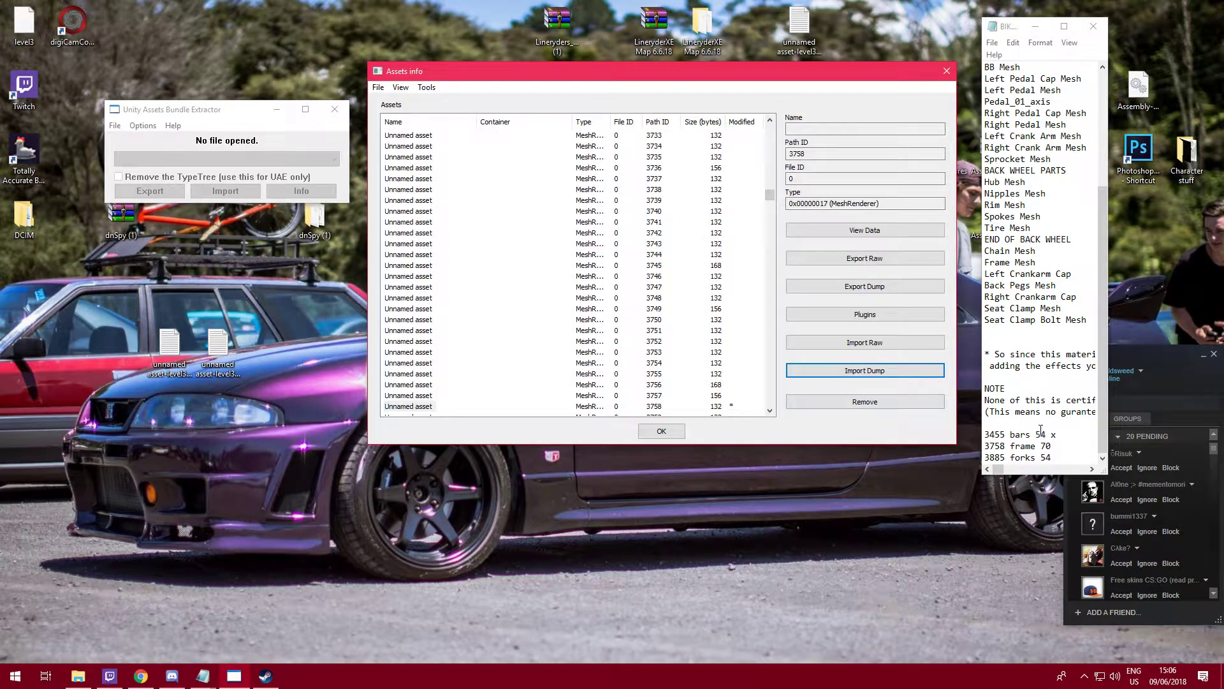
pyautogui.click(1070, 449)
pyautogui.write('x')
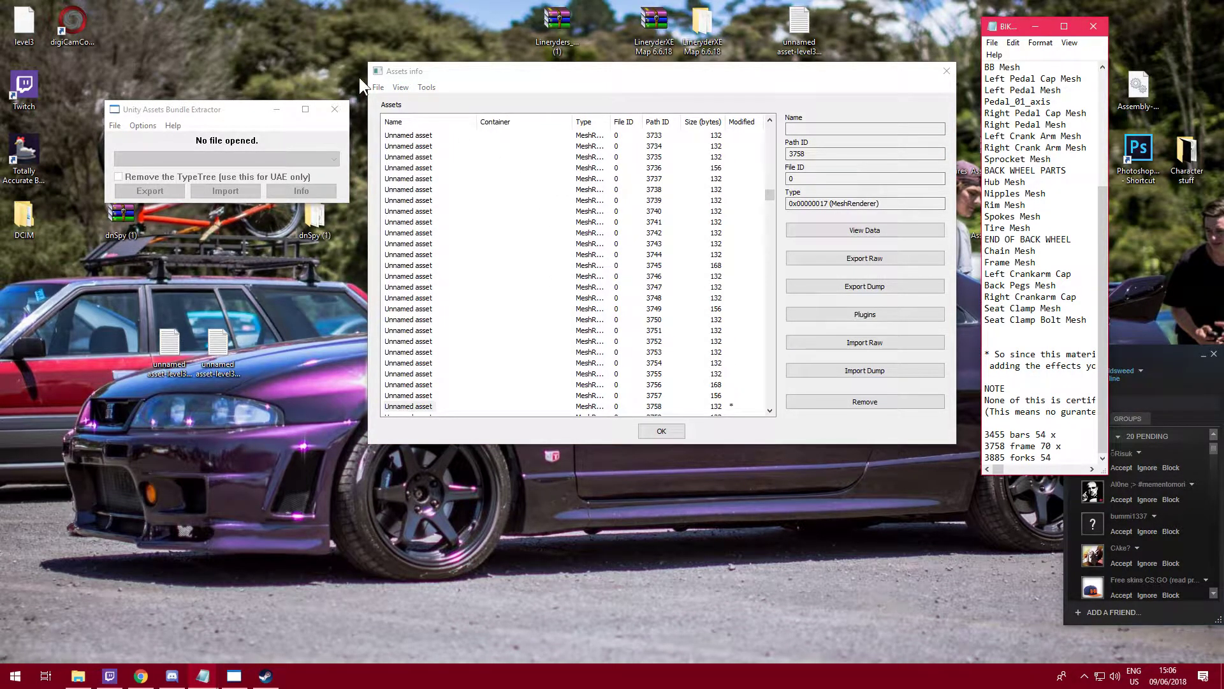
# Go to level3's asset with Path ID 3885 via the Go to asset dialog.
pyautogui.click(401, 87)
pyautogui.click(428, 131)
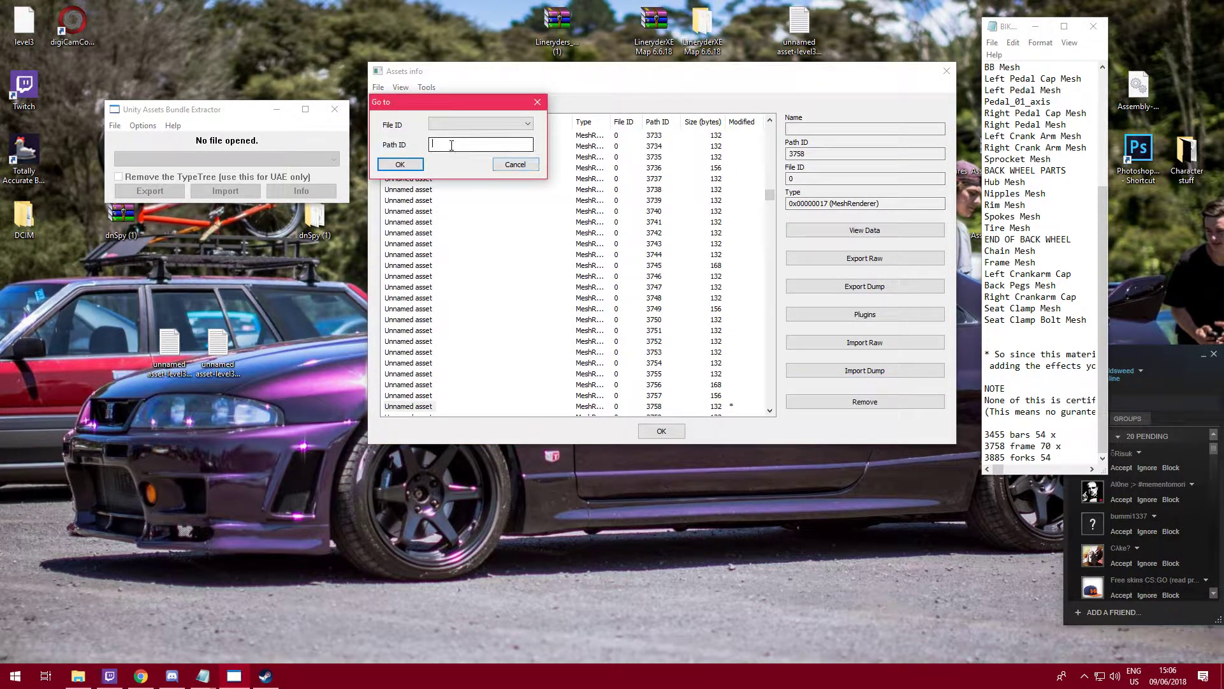
pyautogui.click(446, 122)
pyautogui.click(453, 135)
pyautogui.write('3885')
pyautogui.click(402, 165)
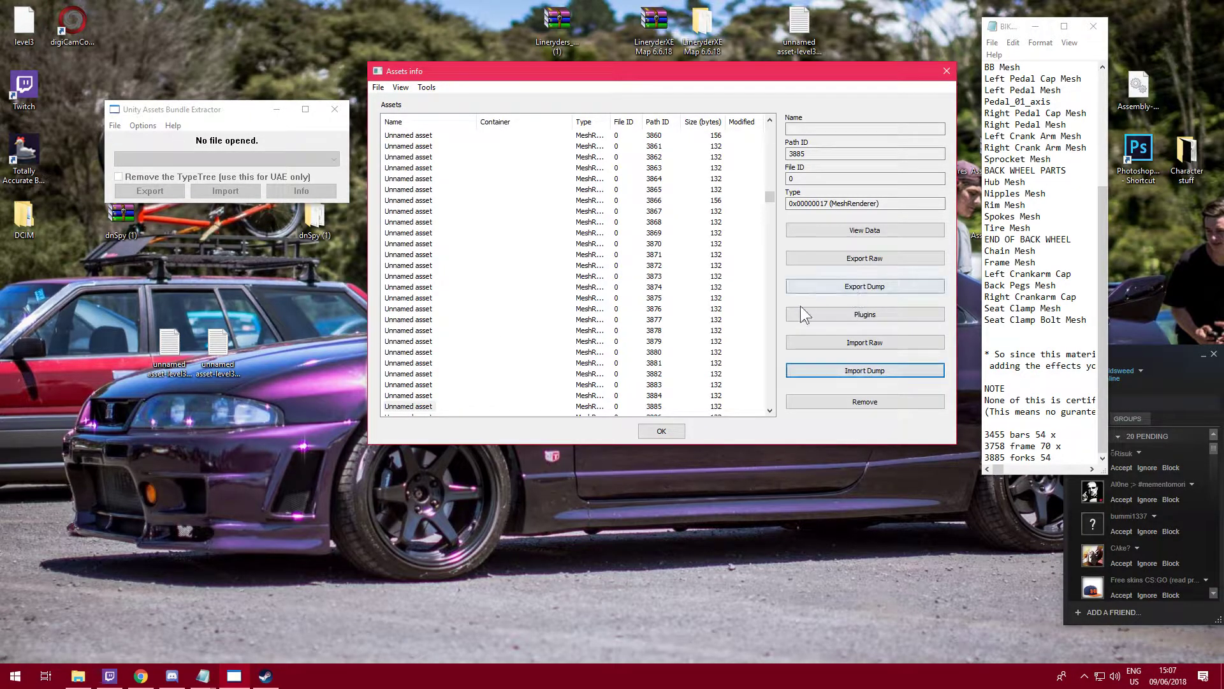
# Export asset 3885 as a text dump to the desktop and open it in Notepad.
pyautogui.click(878, 287)
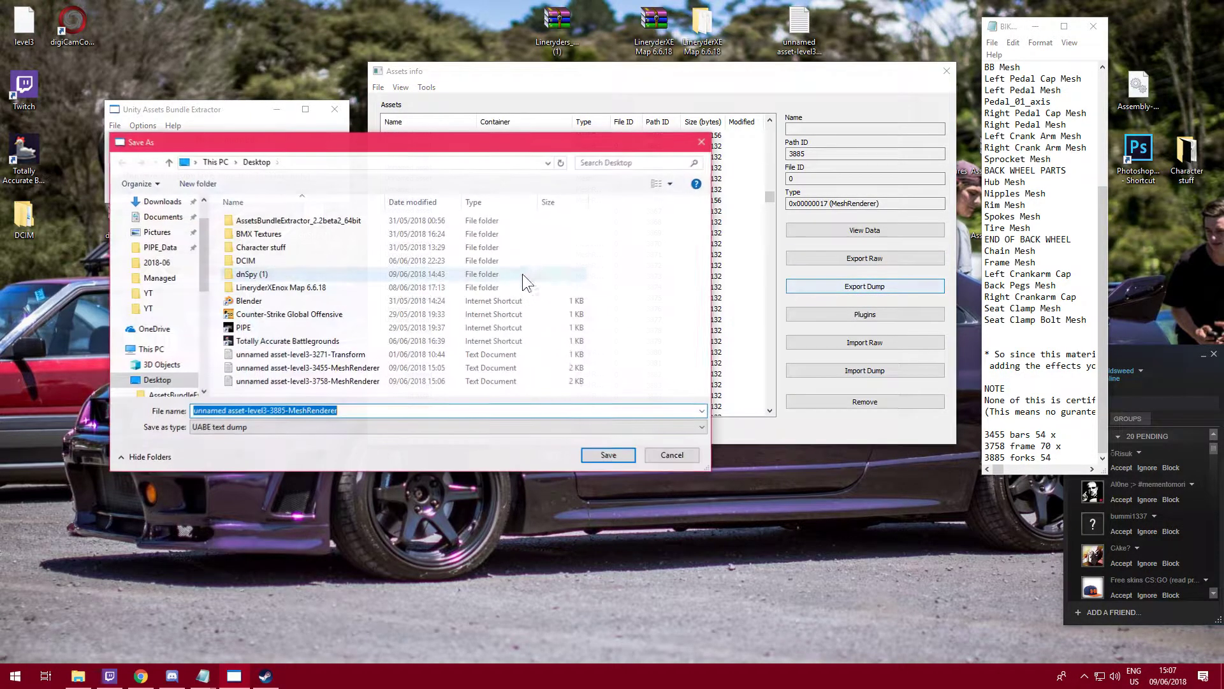
pyautogui.click(609, 455)
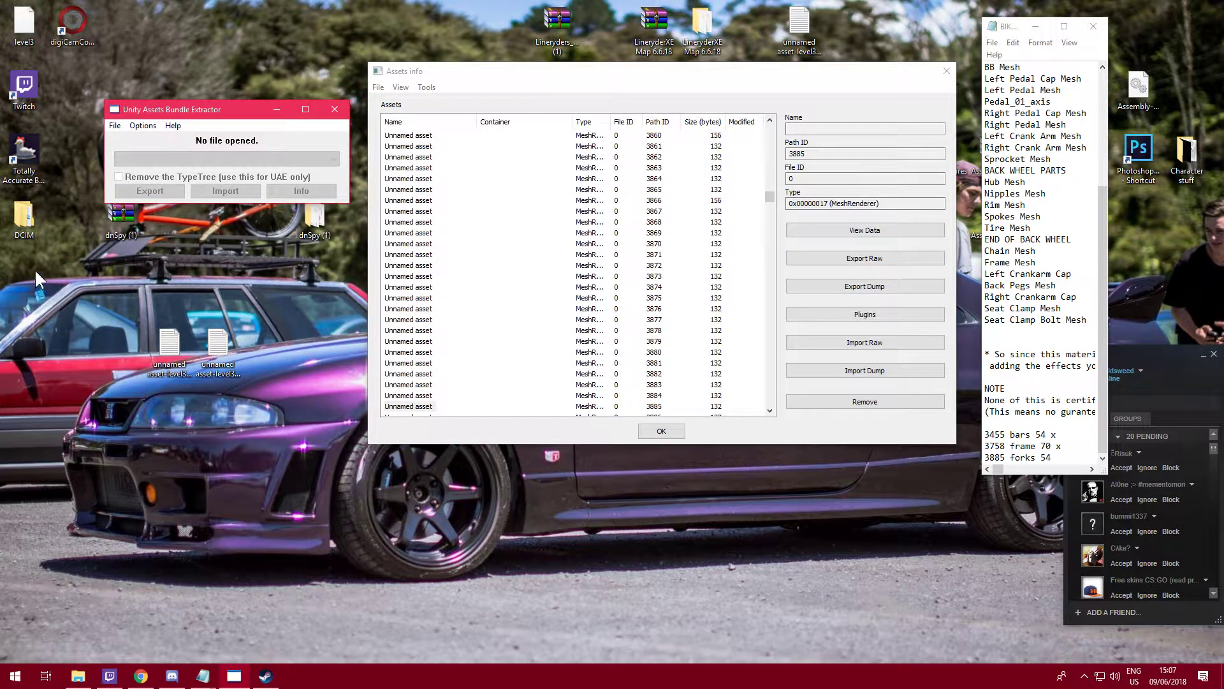
pyautogui.moveTo(33, 289); pyautogui.dragTo(265, 348)
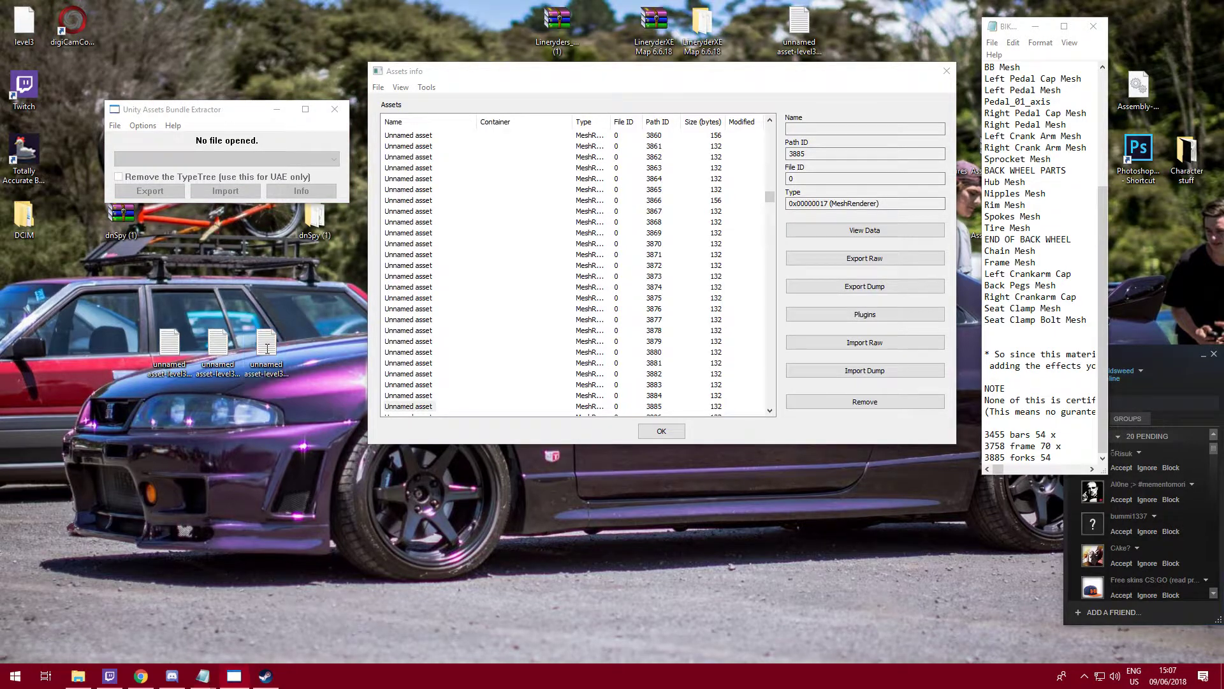
pyautogui.doubleClick(265, 350)
# Change the material m_PathID from 52 to 54 and save the dump.
pyautogui.scroll(-6, 222, 269)
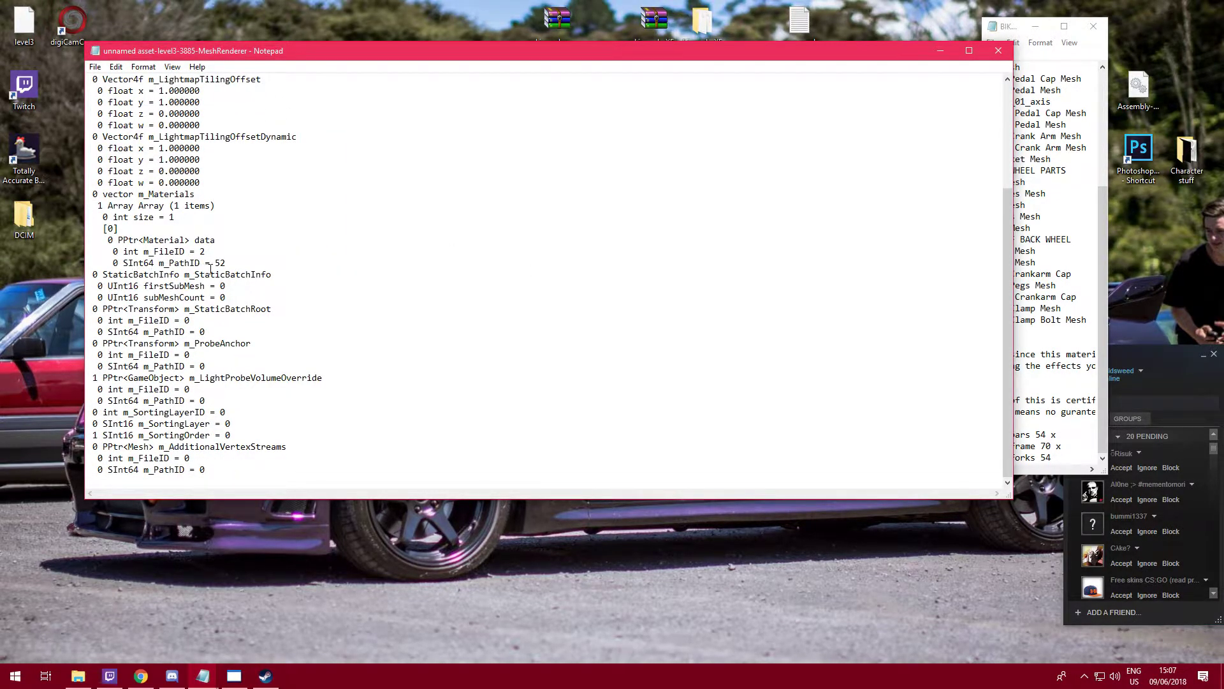
pyautogui.click(244, 263)
pyautogui.press('BackSpace')
pyautogui.write('4')
pyautogui.click(94, 66)
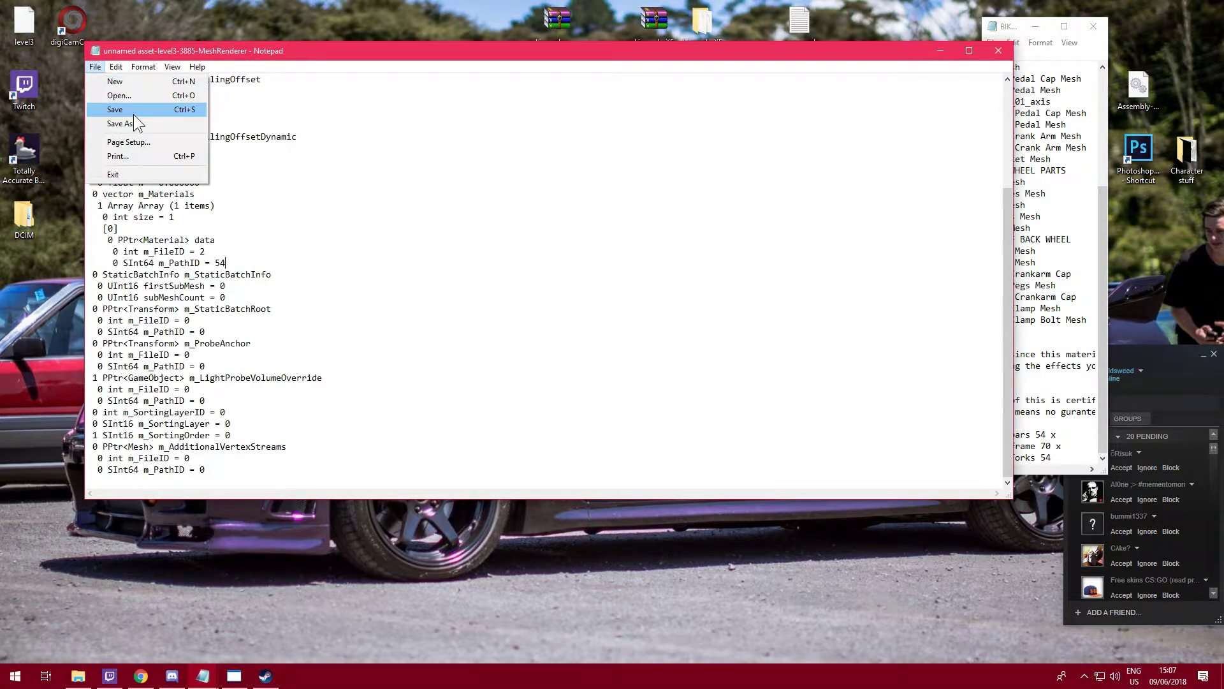
pyautogui.click(116, 109)
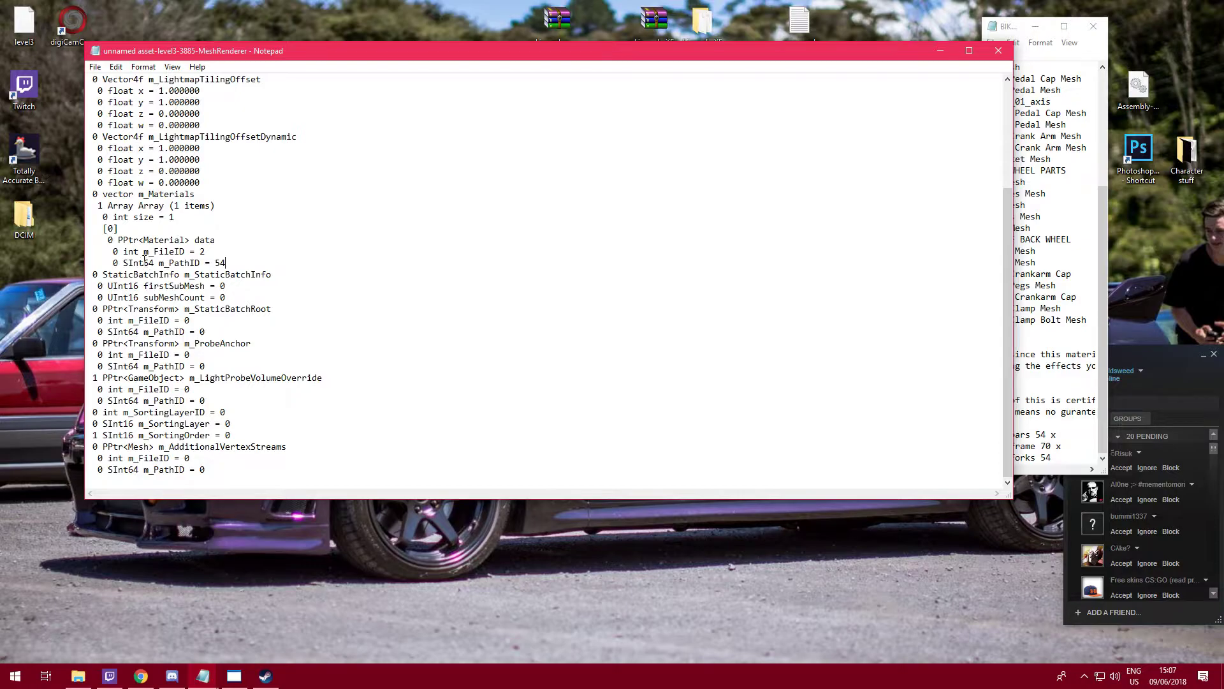
pyautogui.click(95, 66)
pyautogui.click(120, 101)
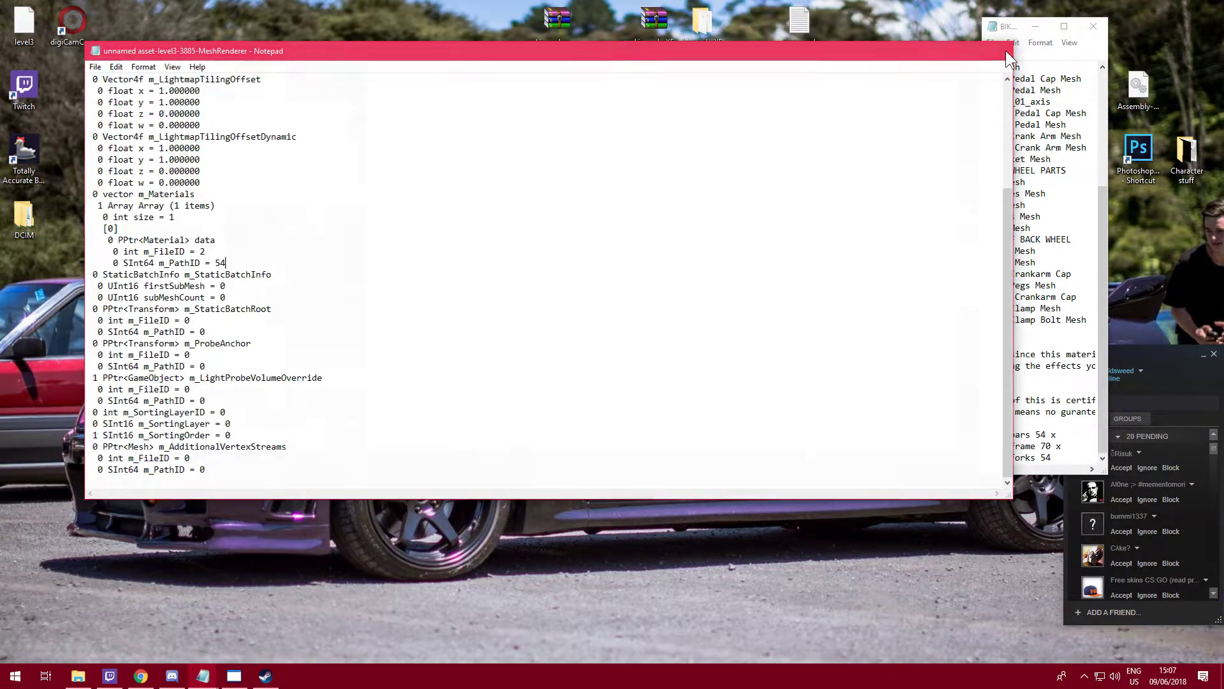
# Import the edited 3885 dump, apply the changes and agree to save the modified level3.
pyautogui.click(1005, 51)
pyautogui.click(864, 369)
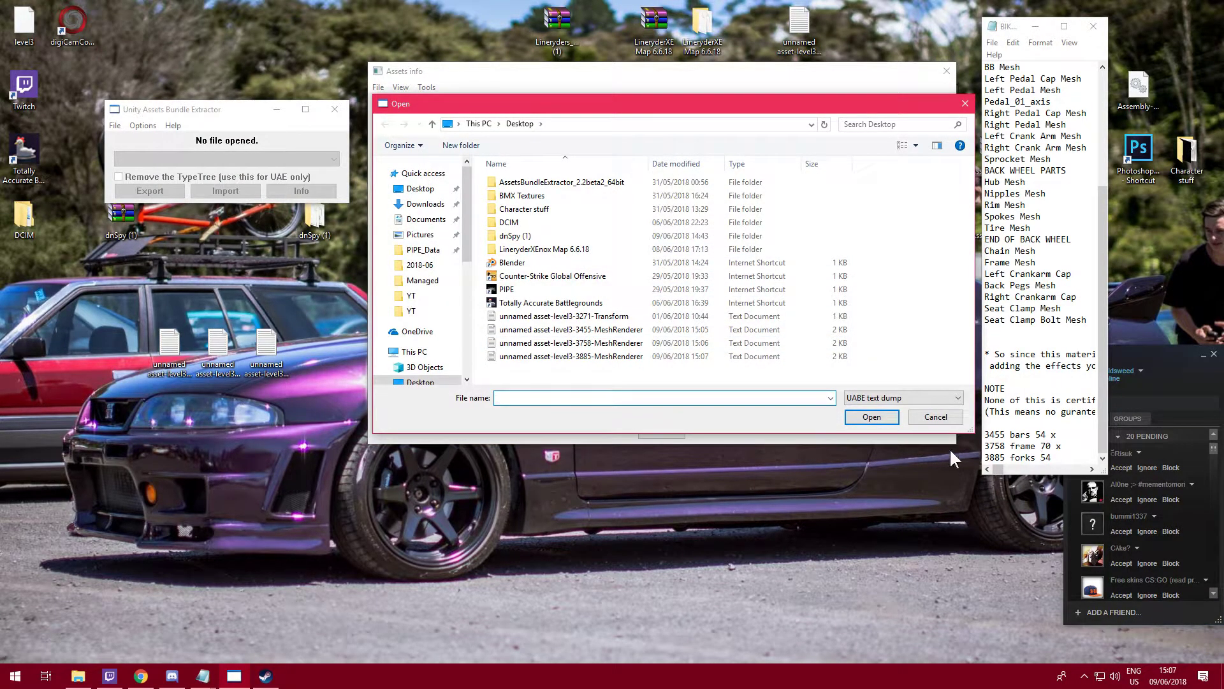
pyautogui.doubleClick(610, 356)
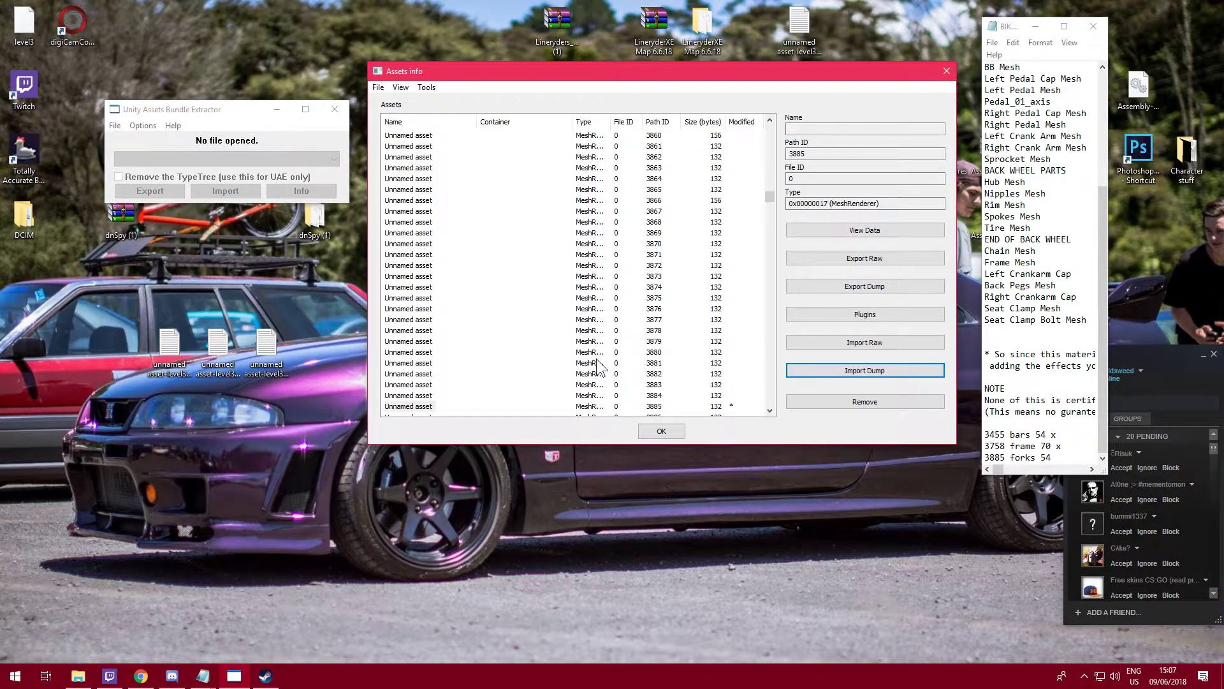
pyautogui.click(662, 431)
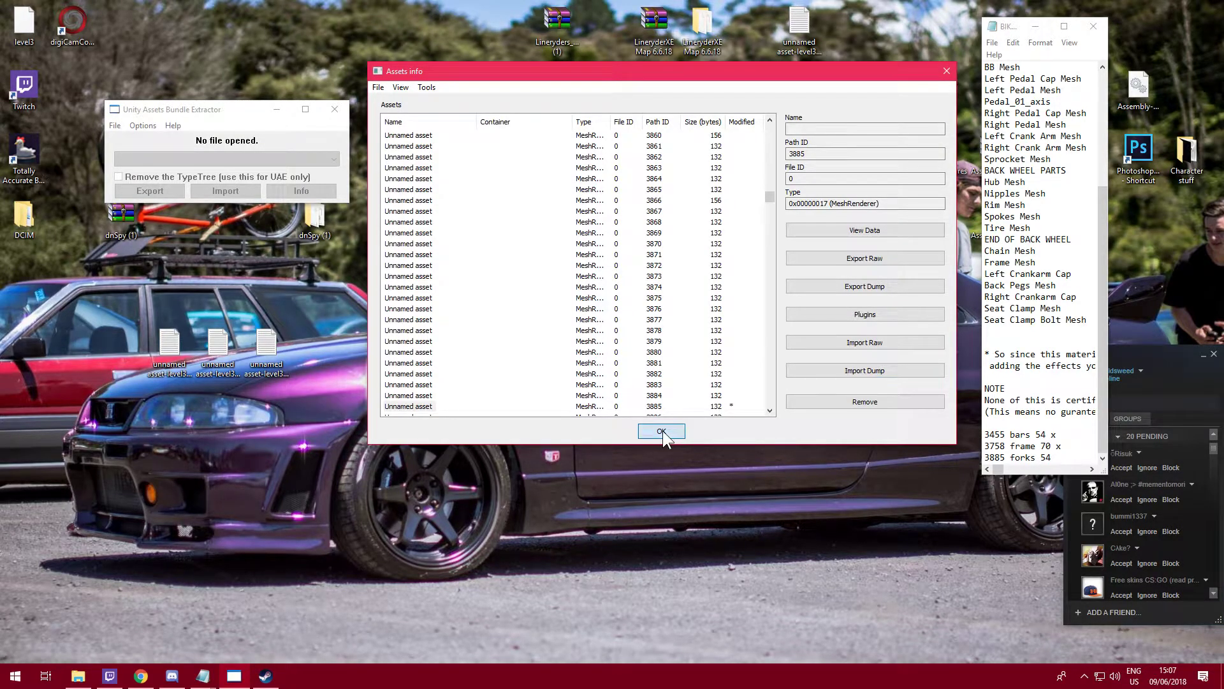
pyautogui.click(565, 375)
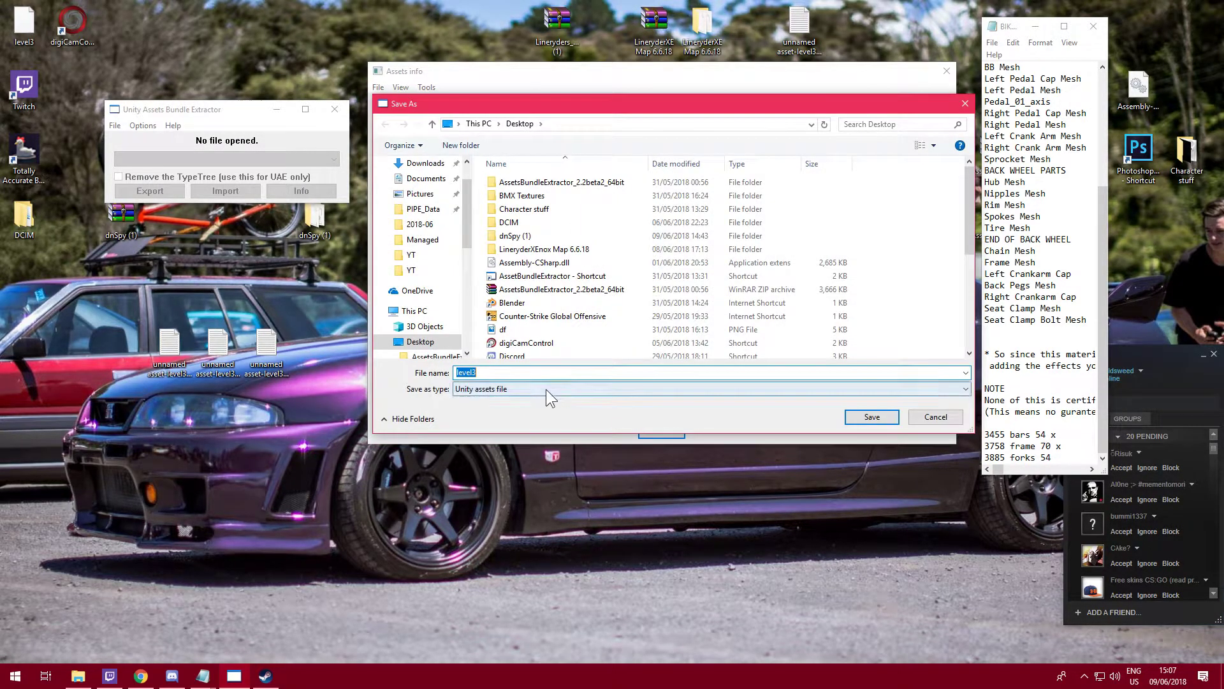
# Browse the Save As dialog to the PIPE game's PIPE_Data folder.
pyautogui.click(564, 124)
pyautogui.write('D:\\SteamLibrary\\steamapps\\common\\PIPE')
pyautogui.click(825, 124)
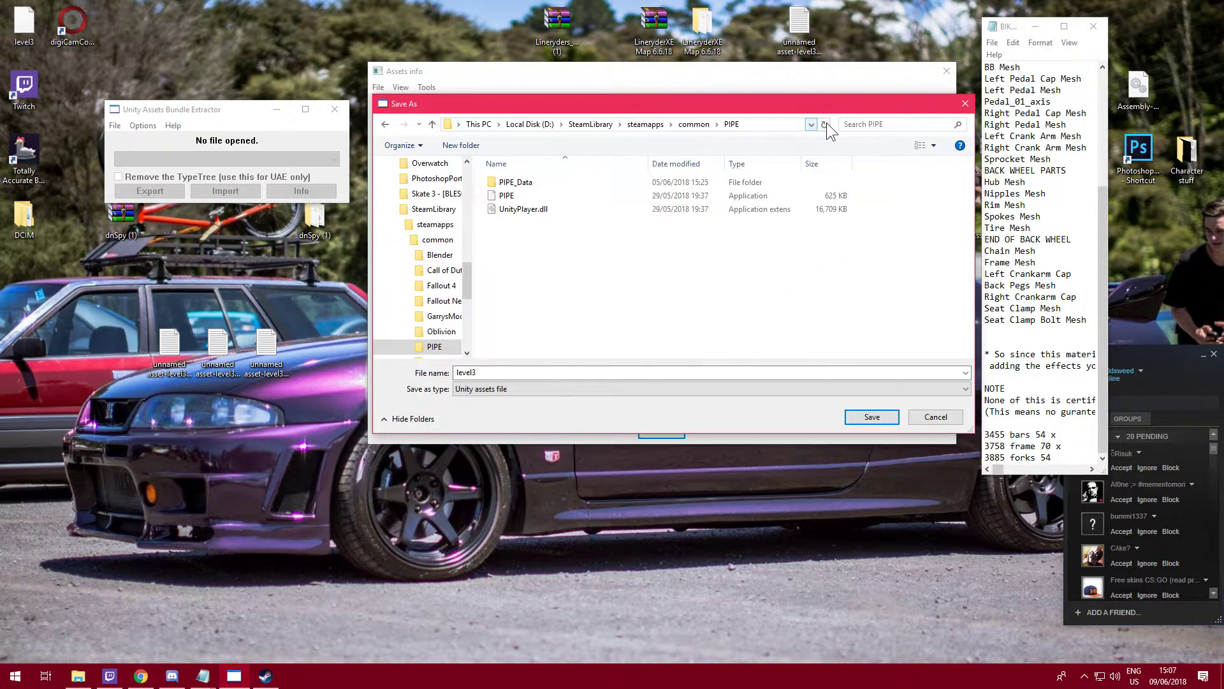
pyautogui.doubleClick(579, 182)
pyautogui.scroll(-2, 561, 321)
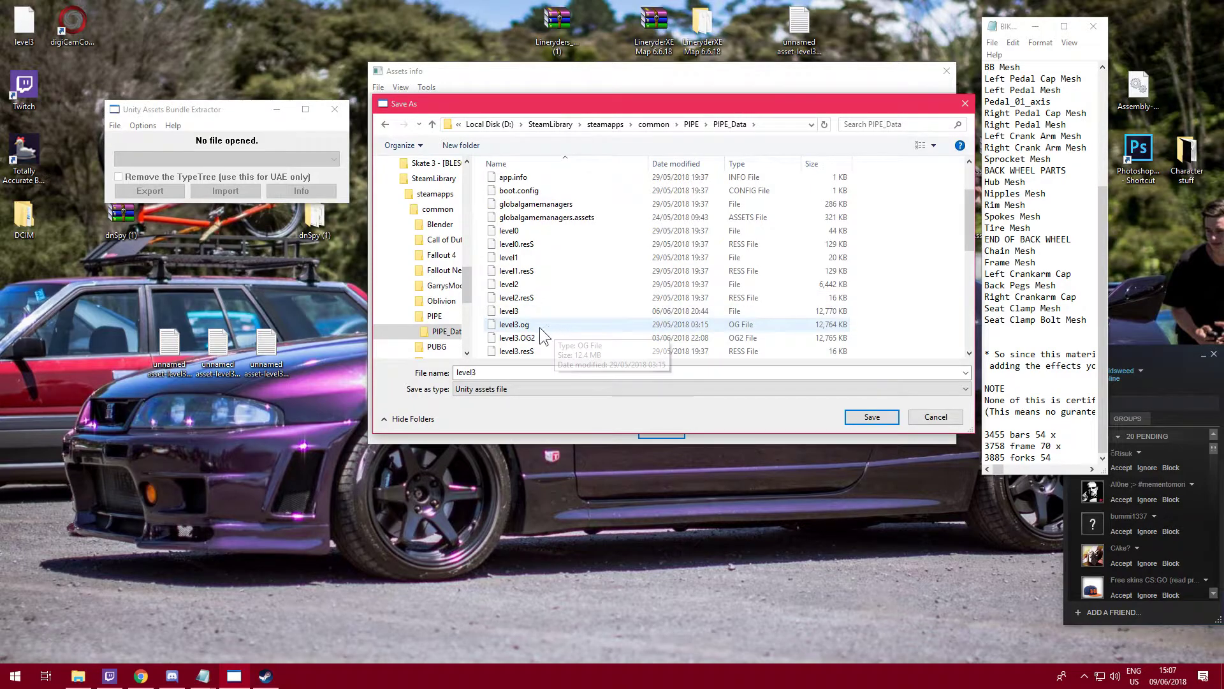
# Try renaming the existing level3 to level3.default, abandoning the blocked rename.
pyautogui.click(530, 311)
pyautogui.rightClick(530, 310)
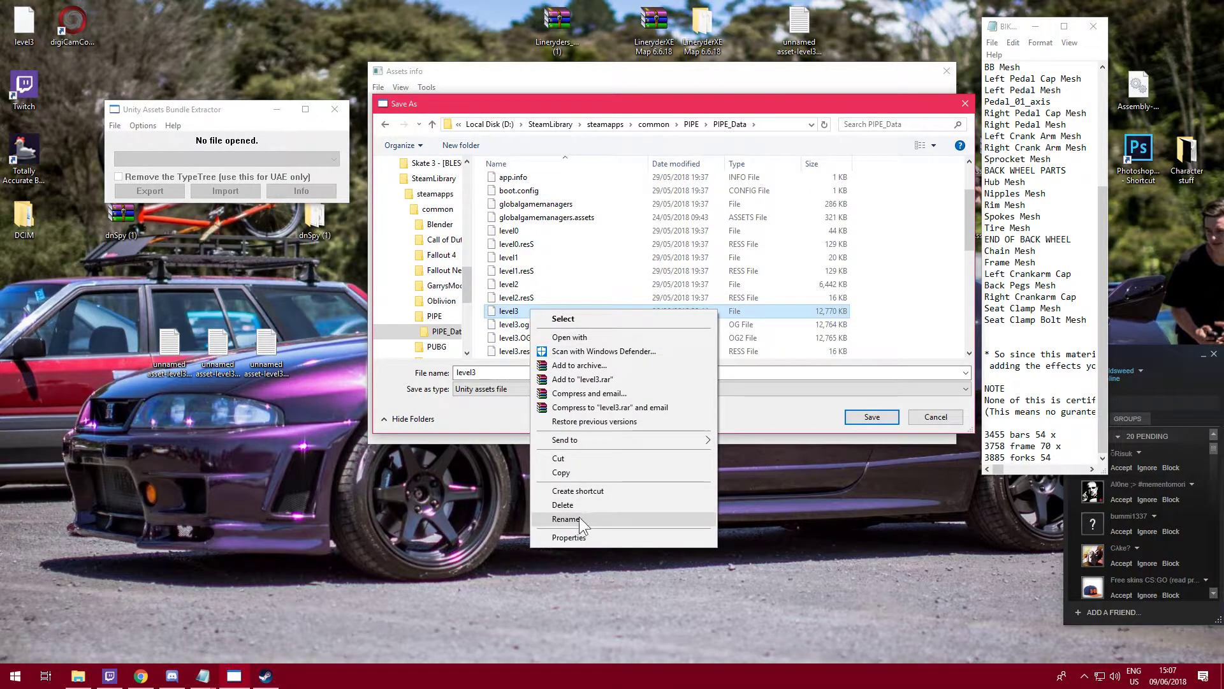
pyautogui.click(577, 520)
pyautogui.click(530, 311)
pyautogui.write('.de')
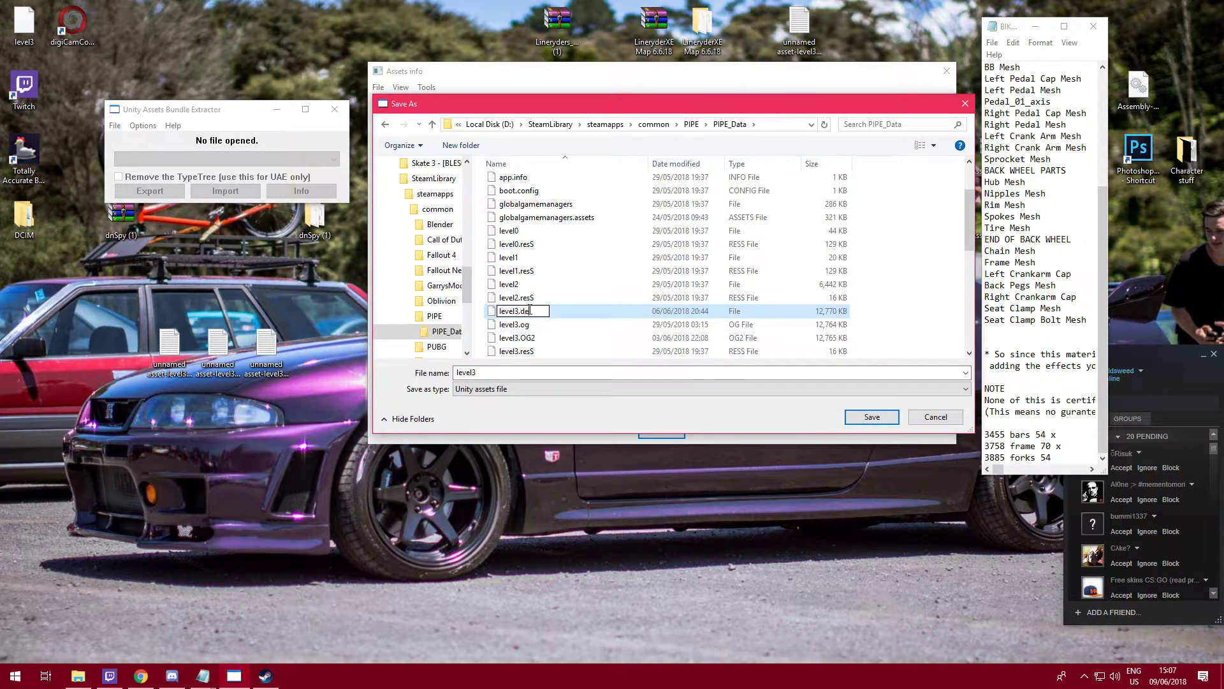
pyautogui.write('fault')
pyautogui.press('Return')
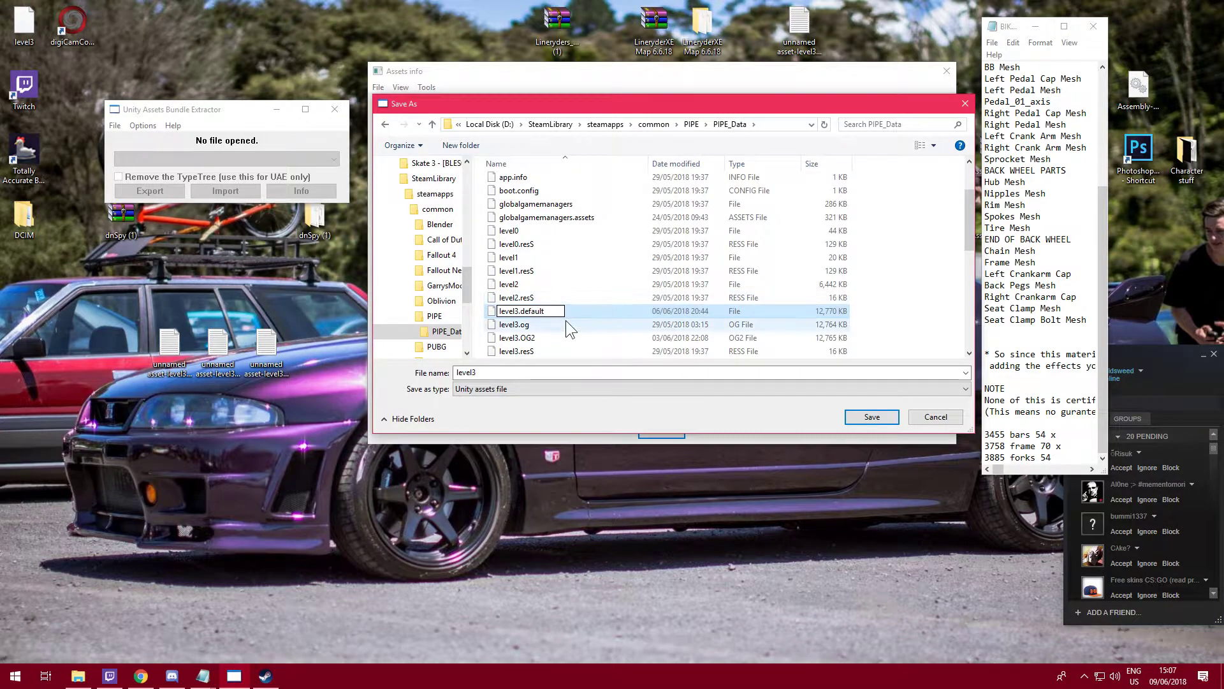
pyautogui.click(654, 406)
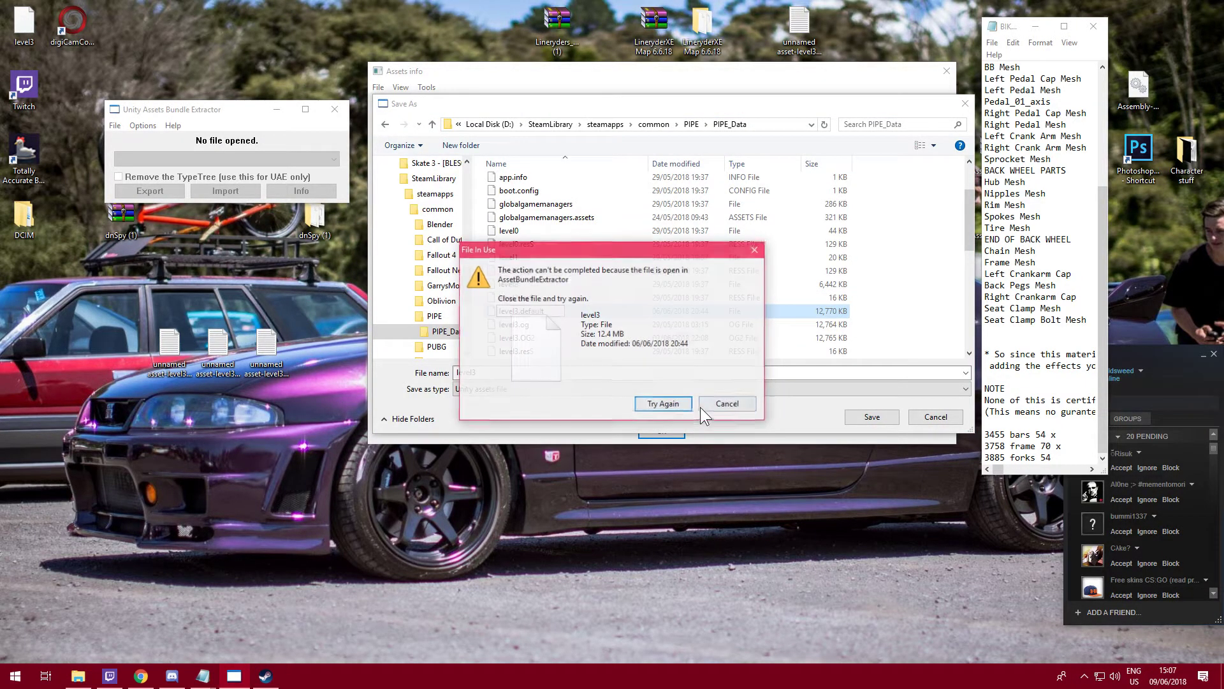
pyautogui.click(708, 405)
# Save the modified level under the name level3mod.
pyautogui.click(515, 373)
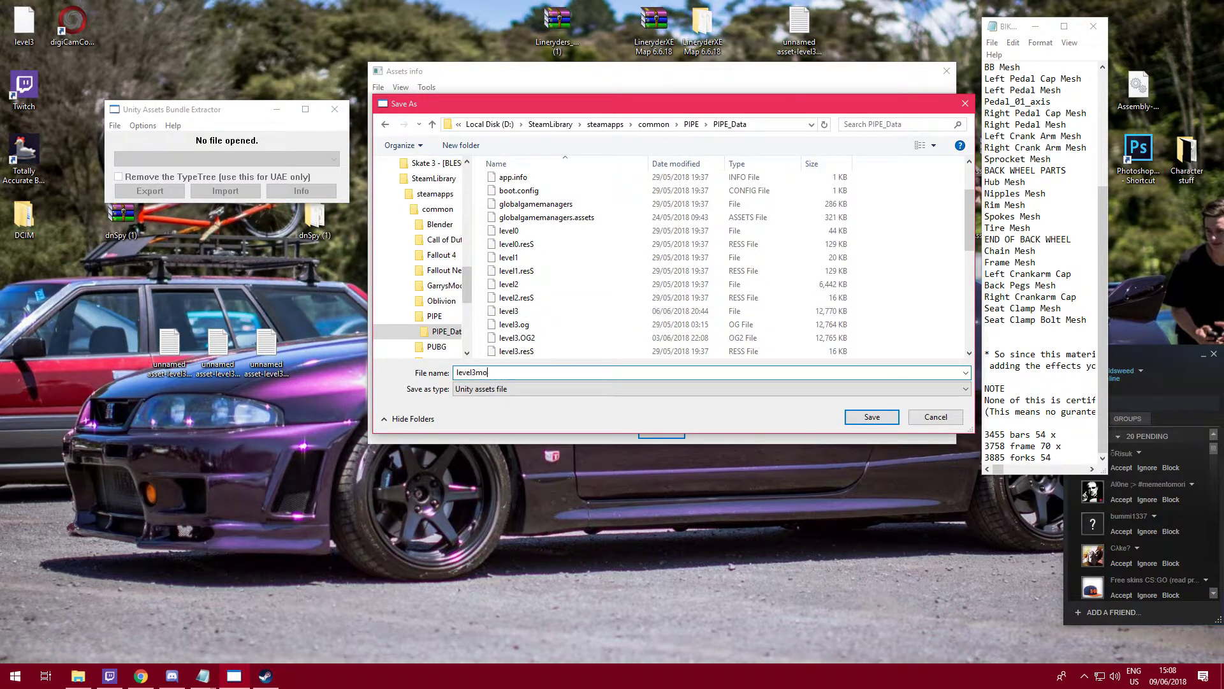
pyautogui.press('Escape')
pyautogui.click(77, 676)
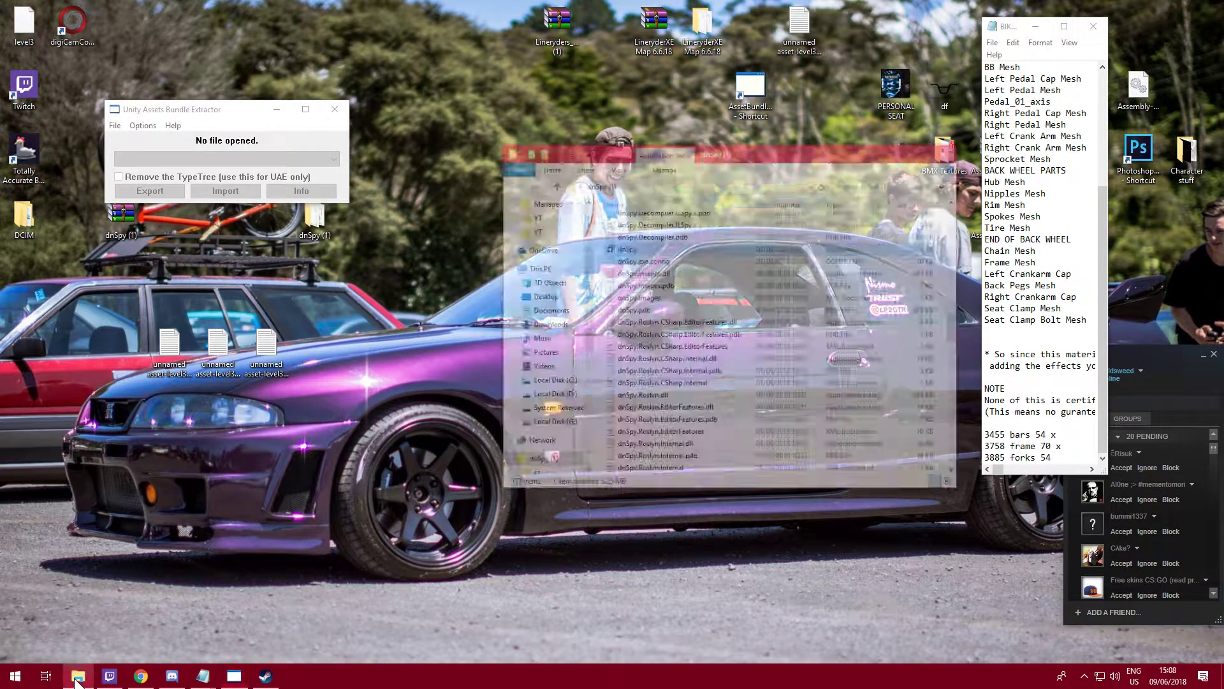
# Open PIPE_Data in File Explorer and restore the accidentally deleted level3 file.
pyautogui.scroll(5, 611, 215)
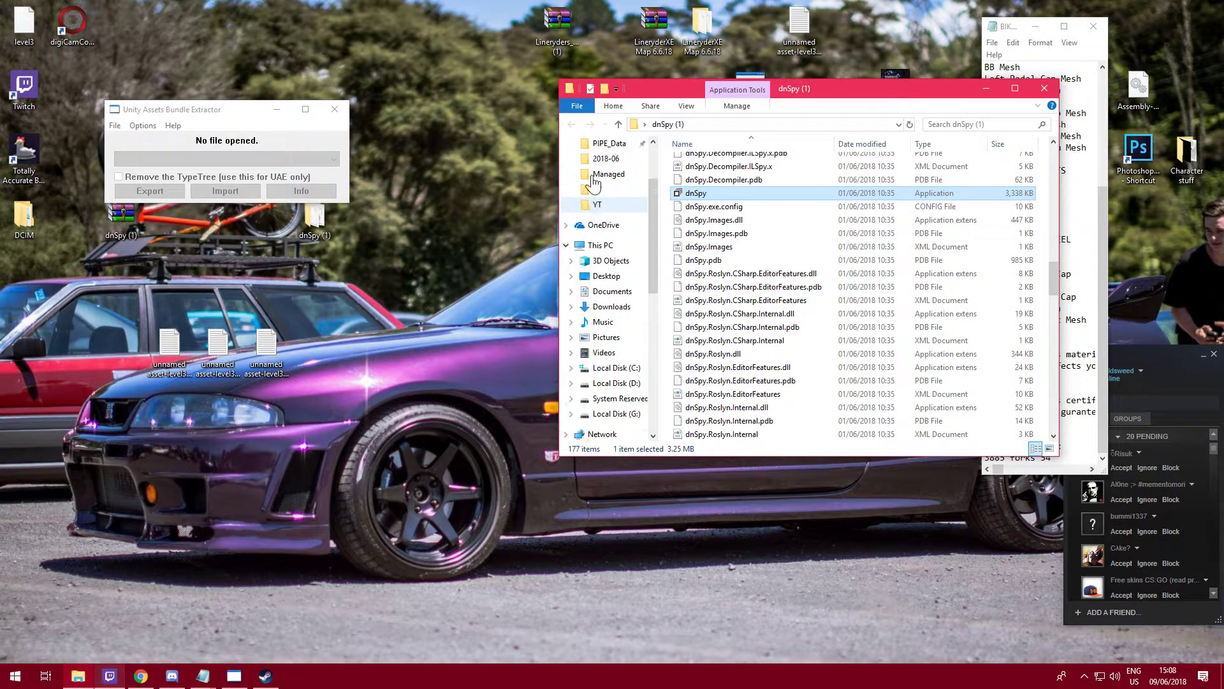
pyautogui.click(599, 156)
pyautogui.moveTo(726, 93); pyautogui.dragTo(558, 68)
pyautogui.scroll(-2, 574, 313)
pyautogui.click(557, 330)
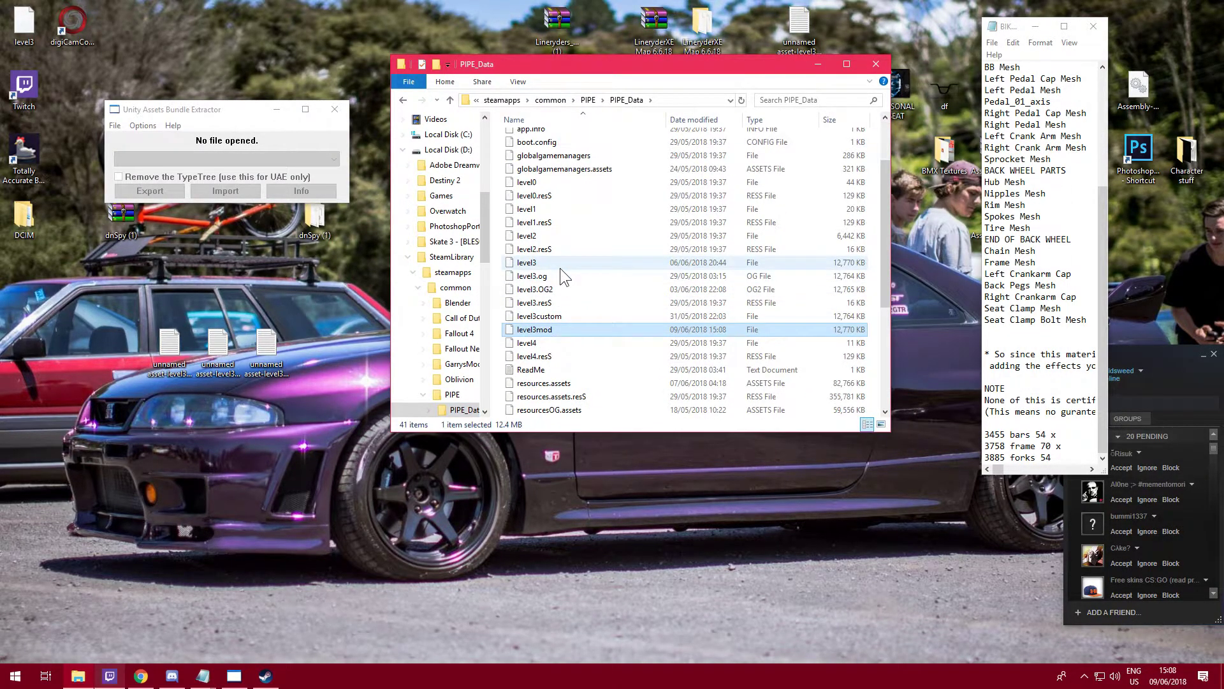
pyautogui.rightClick(560, 268)
pyautogui.click(590, 462)
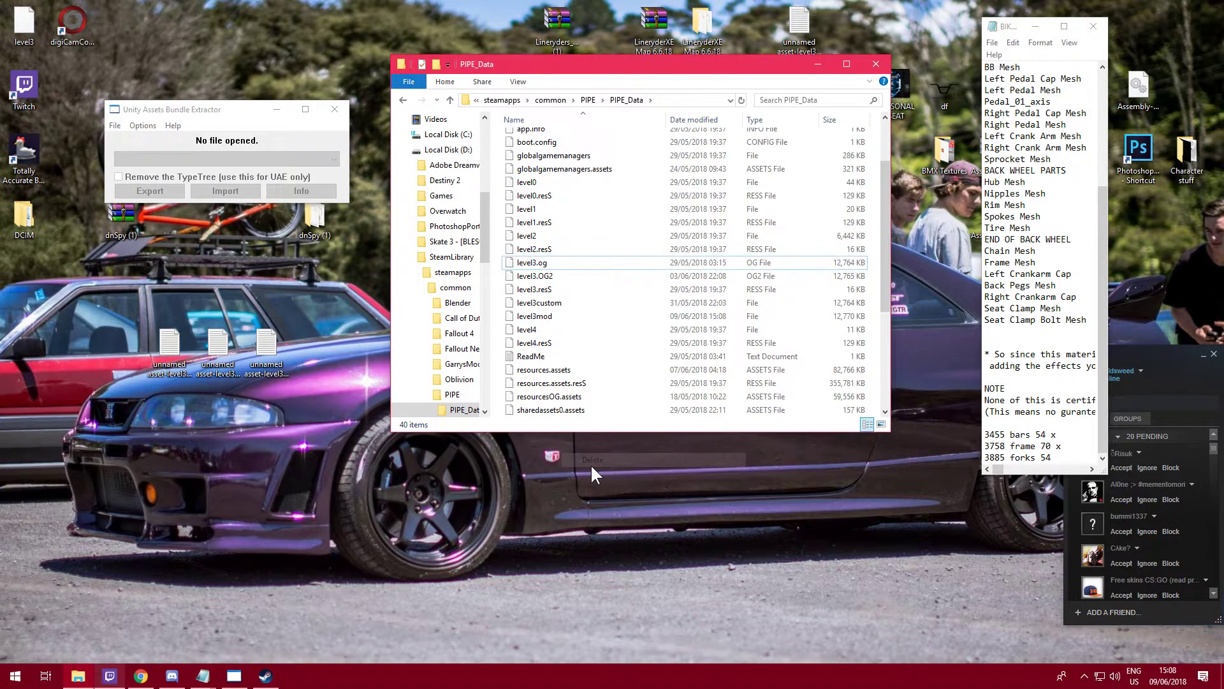
pyautogui.hotkey('ctrl', 'z')
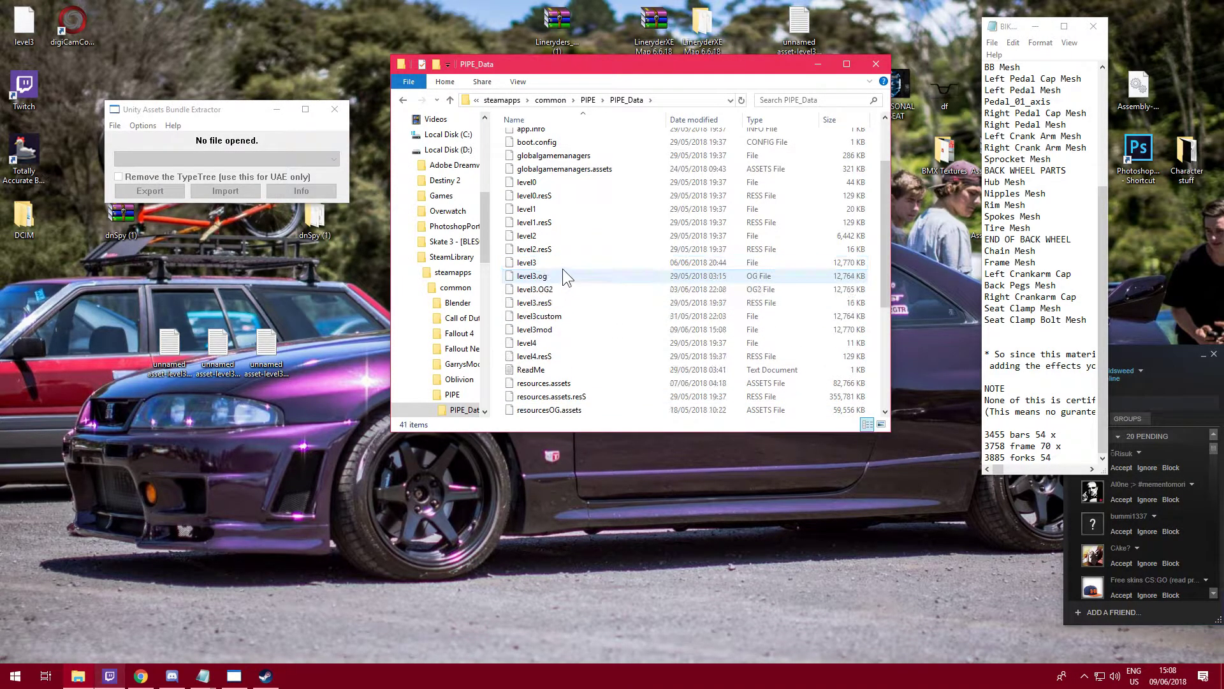
# Rename the original level3 file to level3.default.
pyautogui.rightClick(546, 262)
pyautogui.click(603, 468)
pyautogui.click(541, 266)
pyautogui.write('.default')
pyautogui.press('Return')
# Rename level3mod to level3, then close File Explorer and the notes.
pyautogui.rightClick(523, 330)
pyautogui.click(548, 535)
pyautogui.click(571, 330)
pyautogui.press('BackSpace')
pyautogui.press('BackSpace')
pyautogui.press('BackSpace')
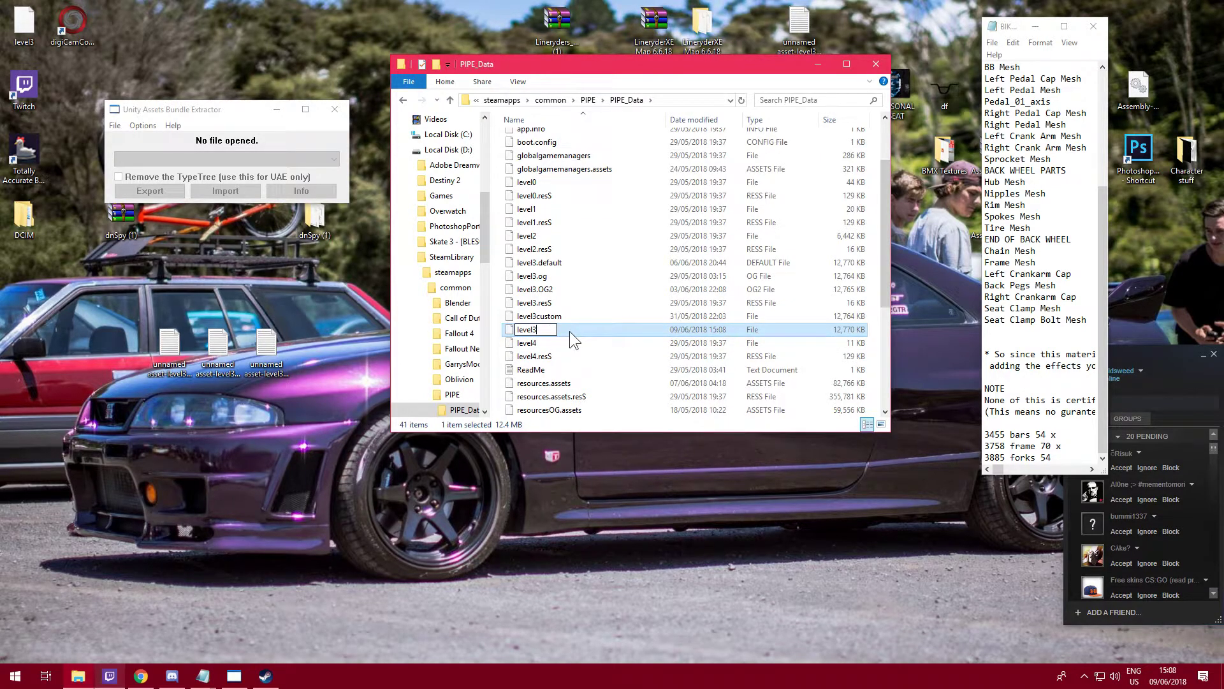
pyautogui.press('Return')
pyautogui.click(877, 64)
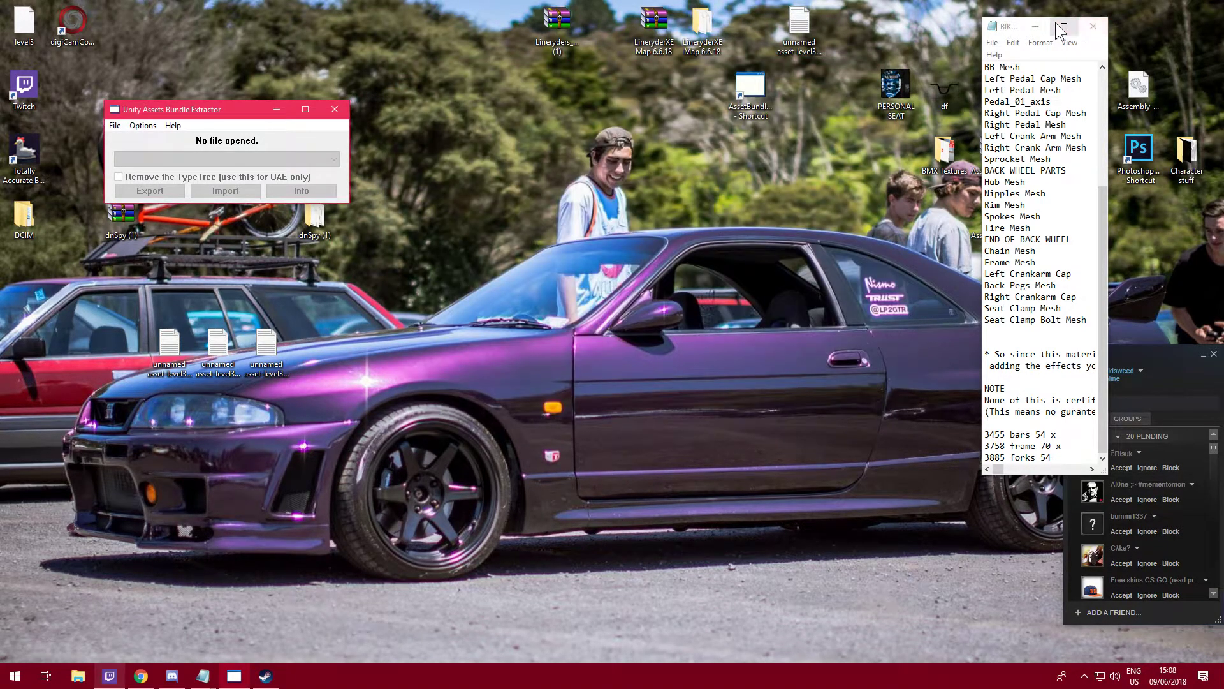
pyautogui.click(1093, 26)
# Close the extractor, launch PIPE from its desktop shortcut and get past the title screen.
pyautogui.click(334, 109)
pyautogui.doubleClick(1033, 147)
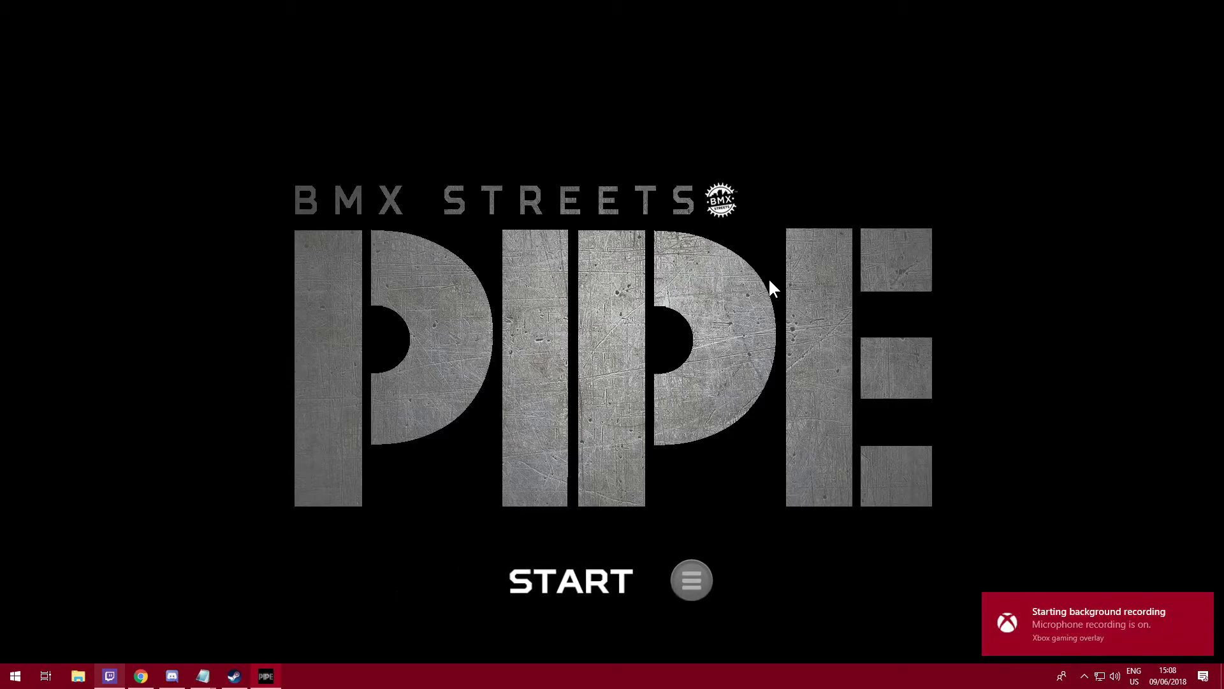
pyautogui.press('Return')
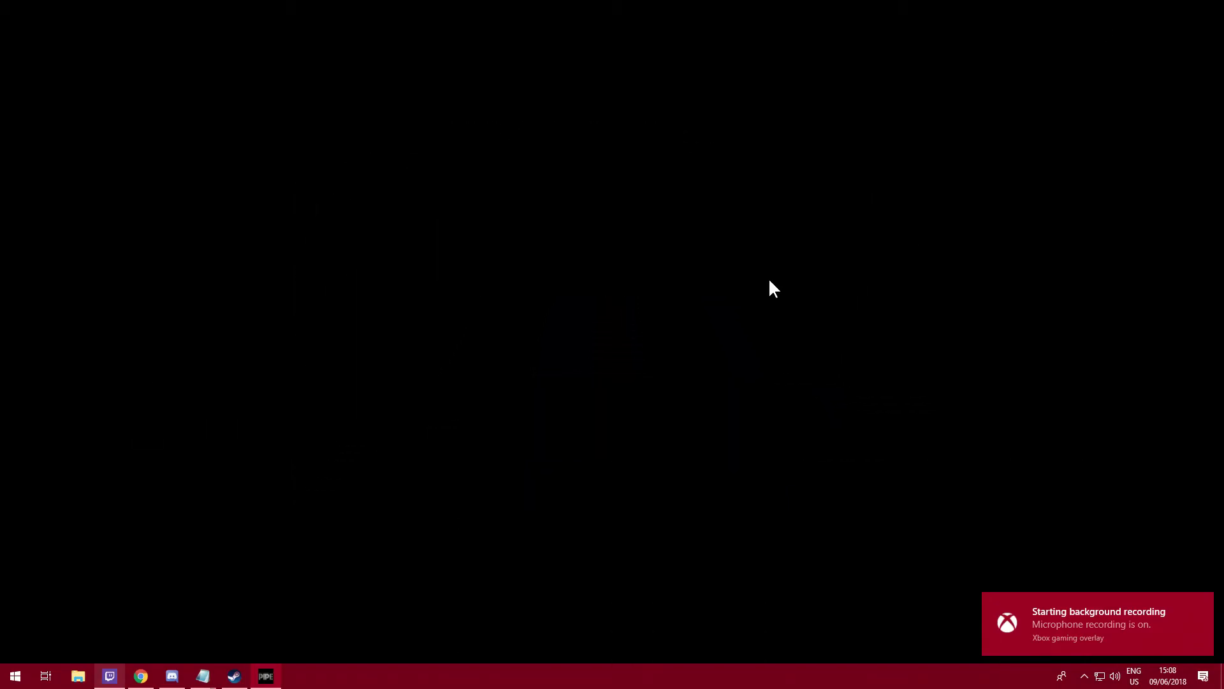